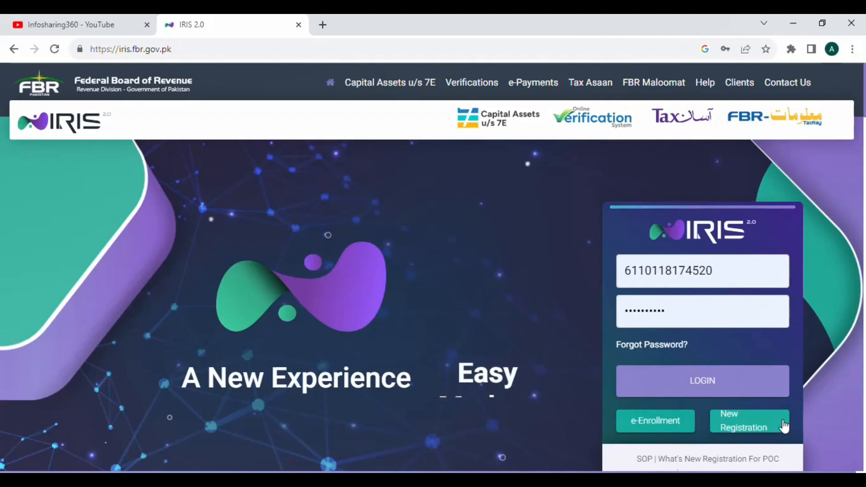
Step: Log in to the IRIS portal with the saved registration number and password
{"action": "left_click", "coordinate": [733, 273]}
{"action": "left_click_drag", "start_coordinate": [712, 271], "coordinate": [629, 266]}
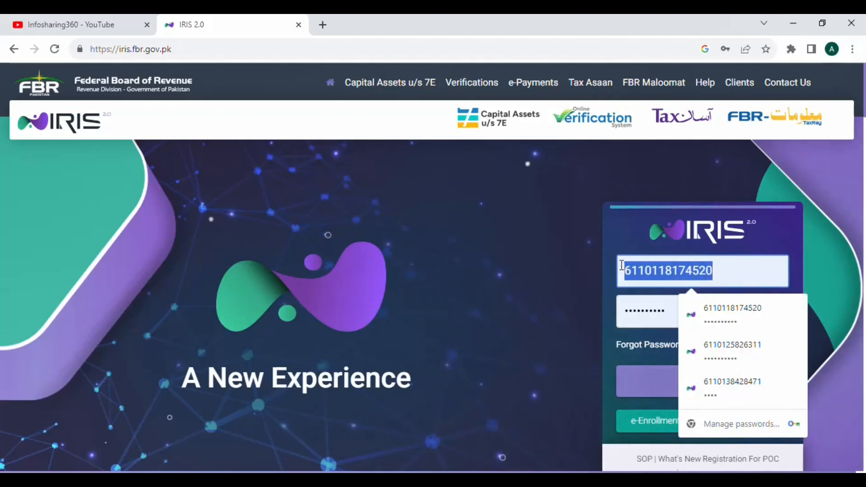
{"action": "left_click", "coordinate": [617, 233]}
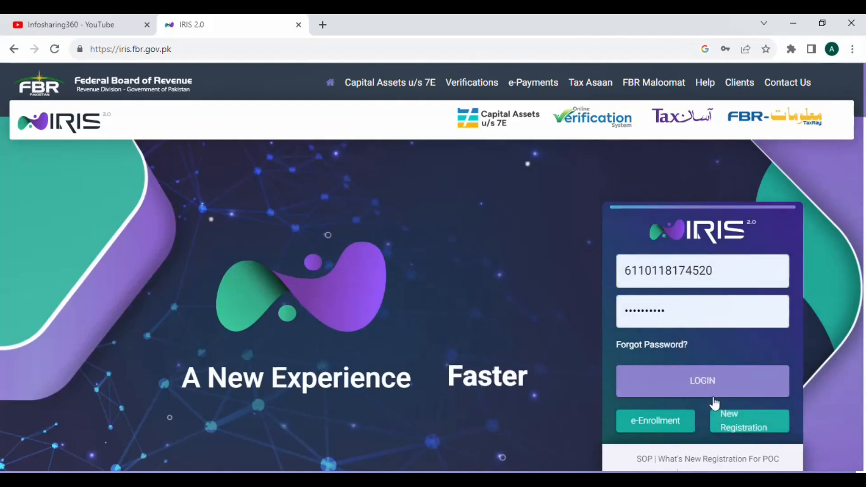
{"action": "left_click", "coordinate": [705, 386]}
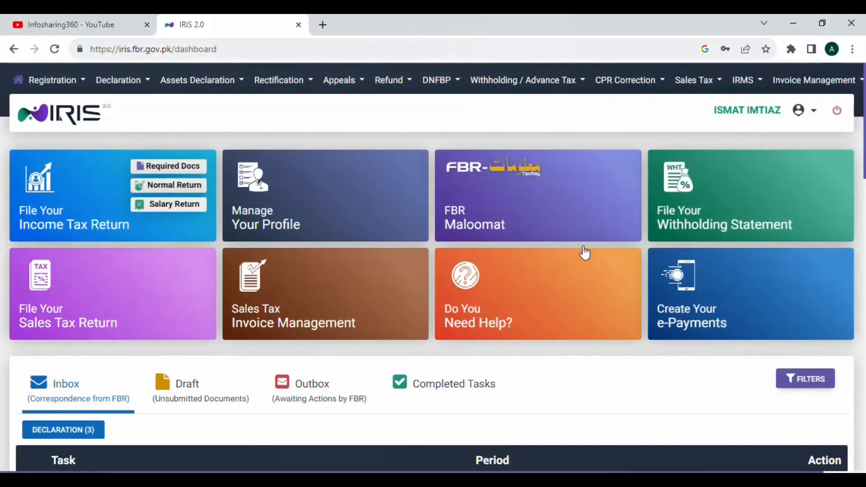
Step: Review the completed declaration tasks, checking which tax years already have a 114(1) income return filed
{"action": "scroll", "coordinate": [568, 368], "scroll_direction": "down", "scroll_amount": 4}
{"action": "scroll", "coordinate": [567, 368], "scroll_direction": "up", "scroll_amount": 4}
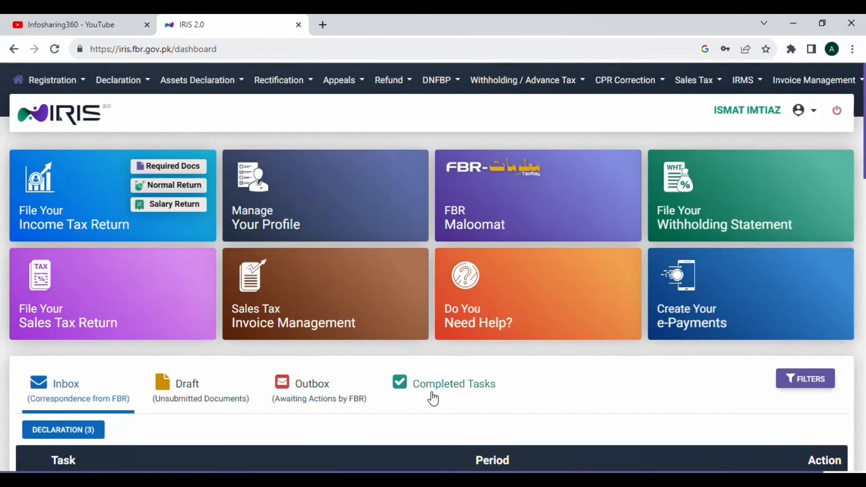
{"action": "left_click", "coordinate": [432, 398]}
{"action": "scroll", "coordinate": [548, 387], "scroll_direction": "down", "scroll_amount": 3}
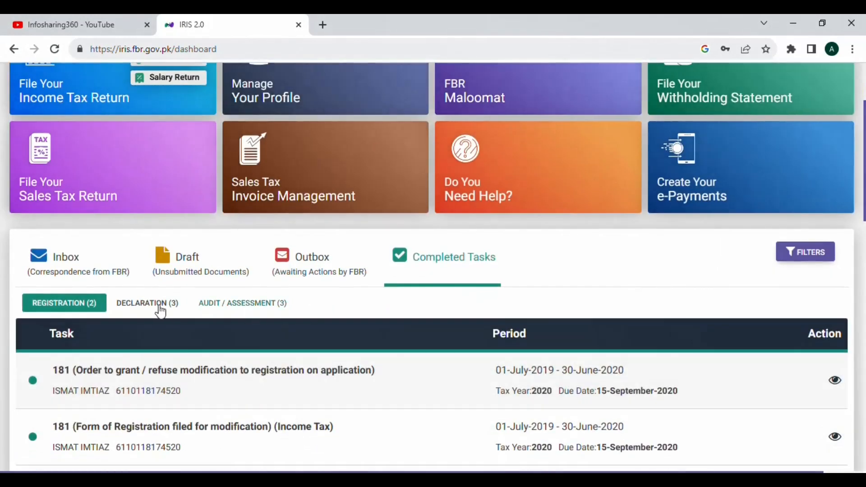
{"action": "left_click", "coordinate": [147, 304]}
{"action": "scroll", "coordinate": [429, 356], "scroll_direction": "down", "scroll_amount": 3}
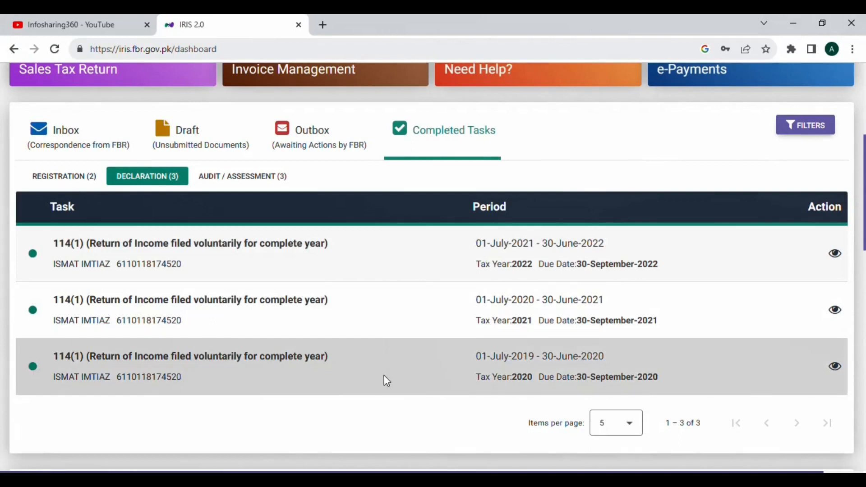
{"action": "left_click_drag", "start_coordinate": [476, 263], "coordinate": [533, 263]}
{"action": "left_click_drag", "start_coordinate": [476, 321], "coordinate": [511, 323]}
{"action": "left_click_drag", "start_coordinate": [517, 377], "coordinate": [533, 379]}
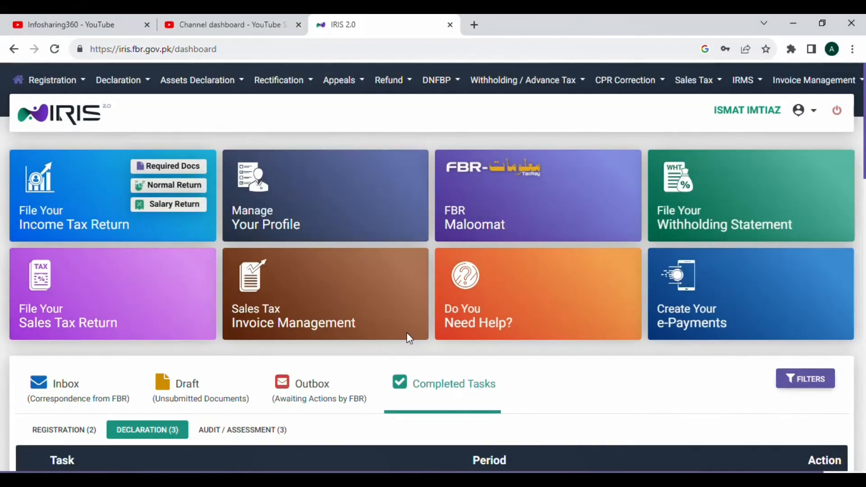
Step: Start a normal income tax return for the 2023 tax period, 01-JUL-2022 - 30-Jun-2023
{"action": "left_click", "coordinate": [175, 190]}
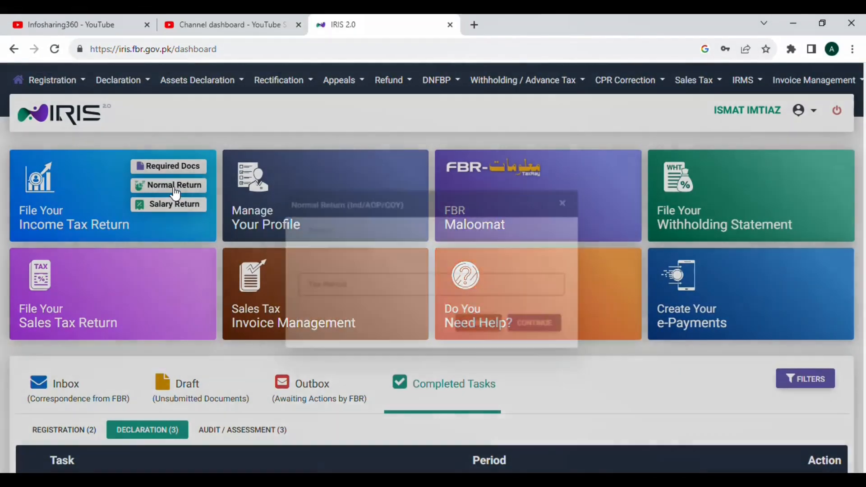
{"action": "type", "text": "202"}
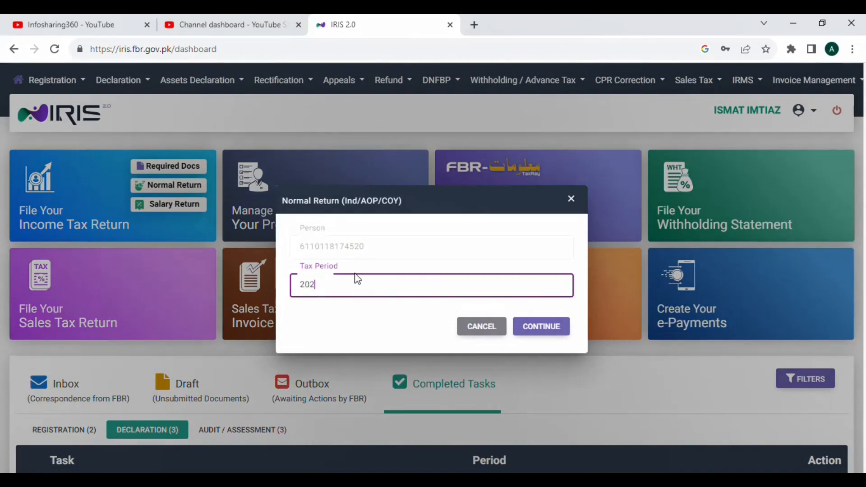
{"action": "type", "text": "3"}
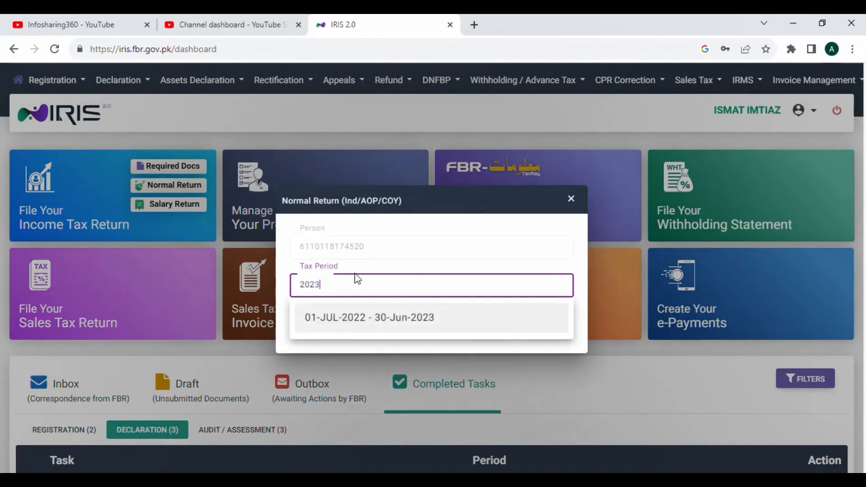
{"action": "left_click", "coordinate": [367, 321]}
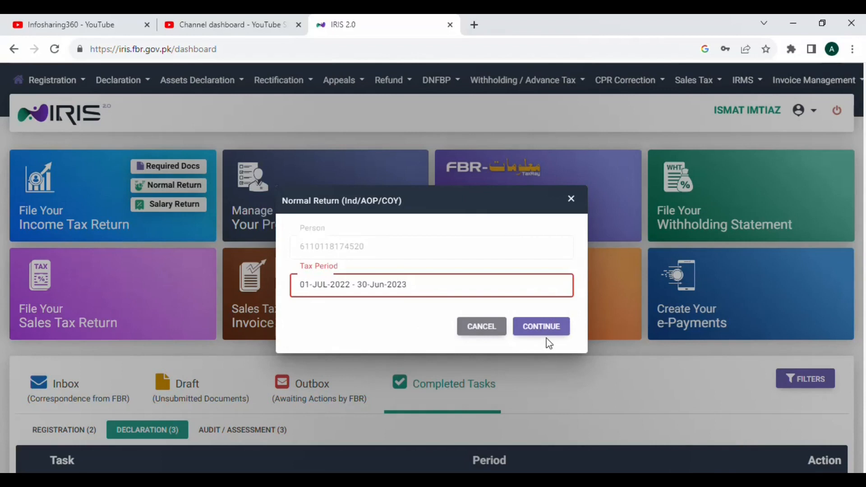
{"action": "left_click", "coordinate": [542, 327]}
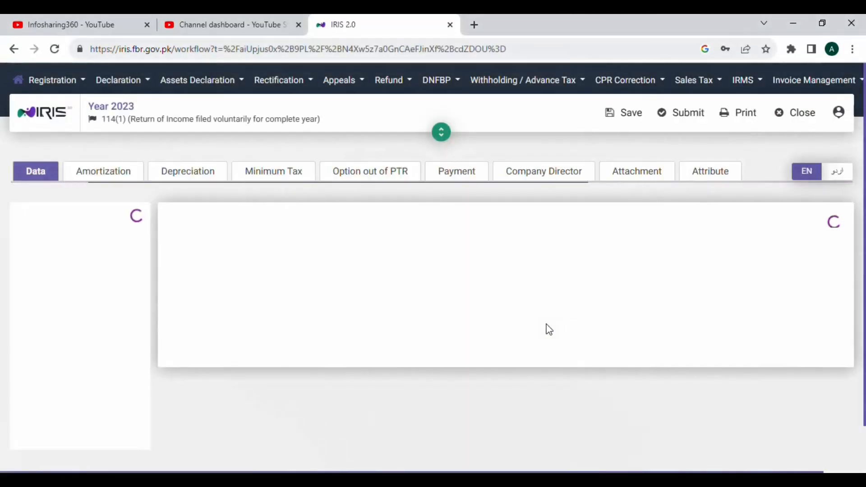
Step: Open the receipts and deductions of Other Sources and go to the total amount of Annuity / Pension, code 5007
{"action": "scroll", "coordinate": [239, 288], "scroll_direction": "down", "scroll_amount": 2}
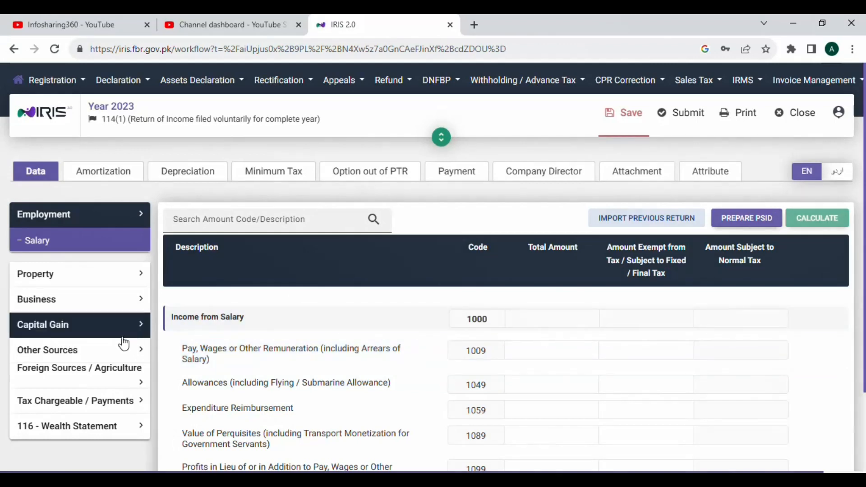
{"action": "left_click", "coordinate": [87, 350]}
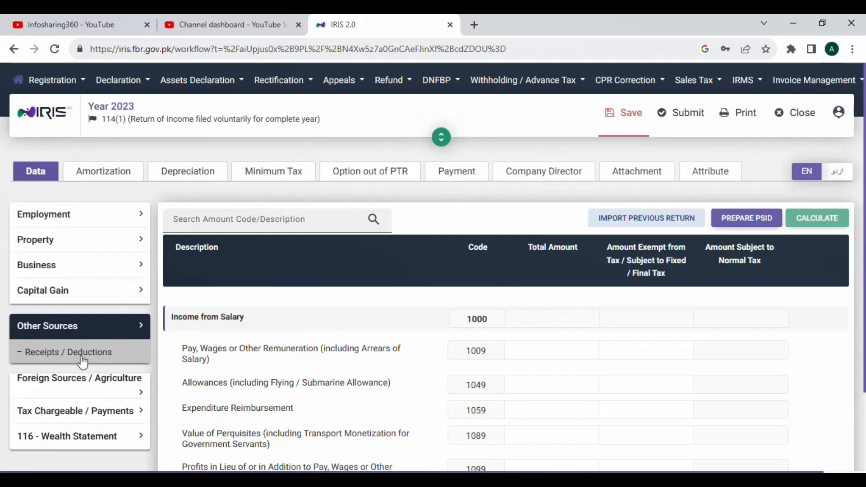
{"action": "left_click", "coordinate": [92, 354]}
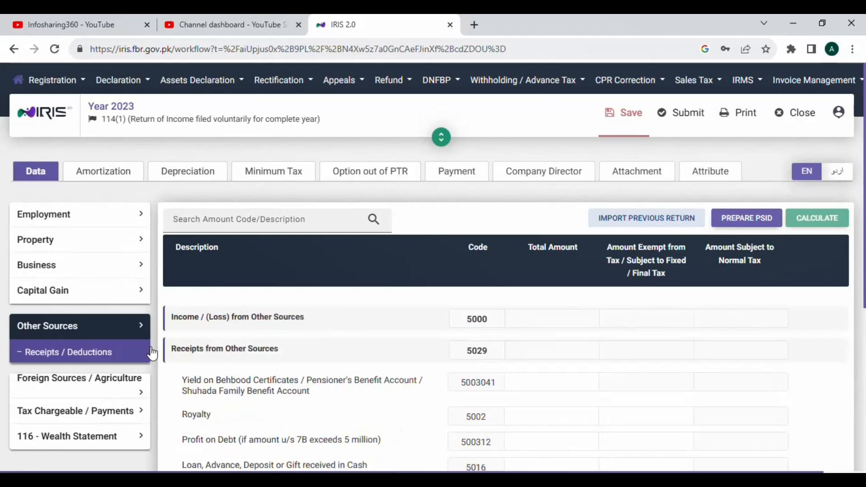
{"action": "scroll", "coordinate": [413, 413], "scroll_direction": "down", "scroll_amount": 5}
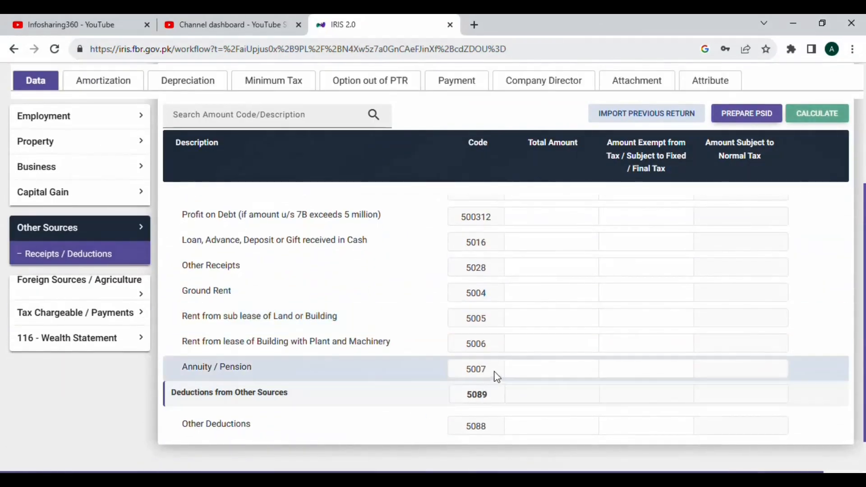
{"action": "left_click_drag", "start_coordinate": [492, 375], "coordinate": [462, 374]}
{"action": "left_click_drag", "start_coordinate": [252, 367], "coordinate": [222, 369]}
{"action": "left_click", "coordinate": [562, 372]}
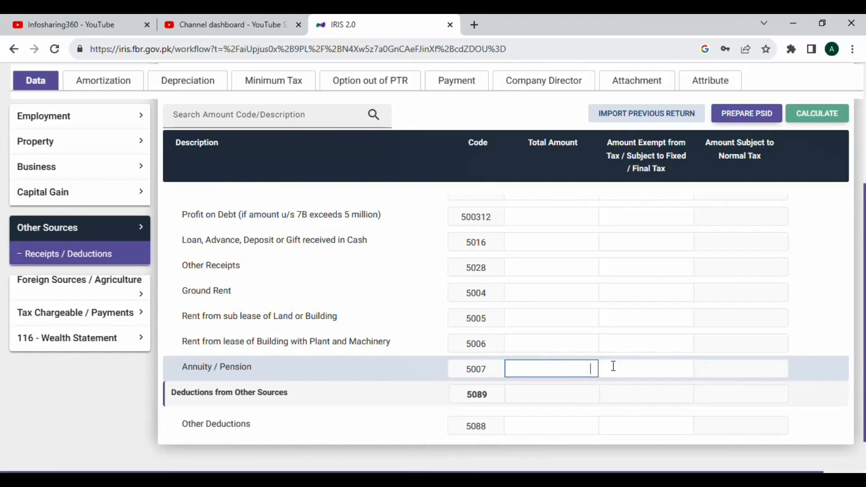
Step: Switch to the Excel pension workbook, calculate the monthly pension in C3 with =B3/12, and clear that cell
{"action": "left_click", "coordinate": [428, 477]}
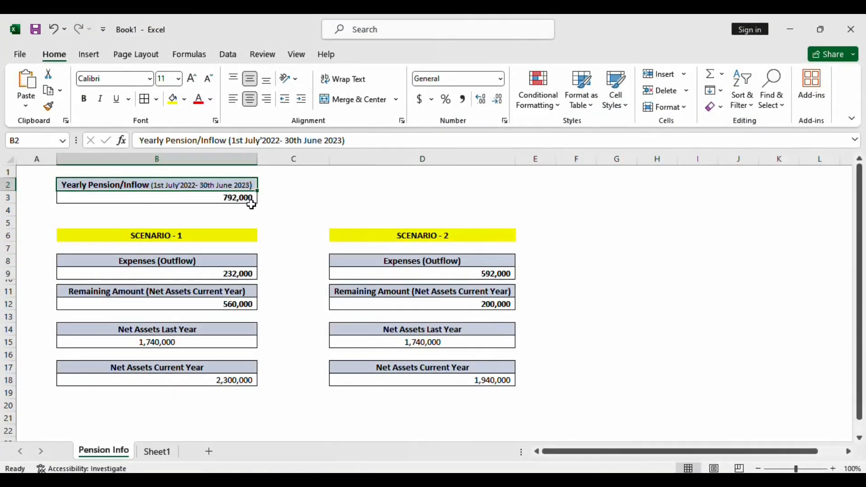
{"action": "left_click", "coordinate": [244, 200]}
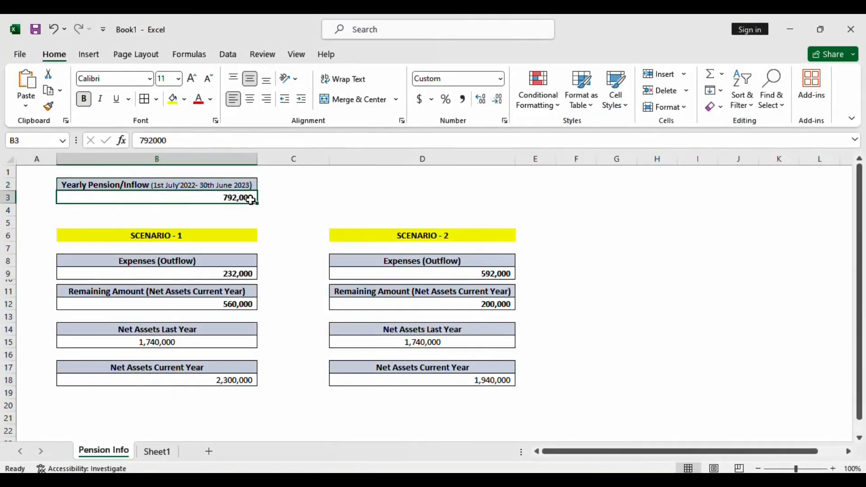
{"action": "left_click", "coordinate": [262, 197]}
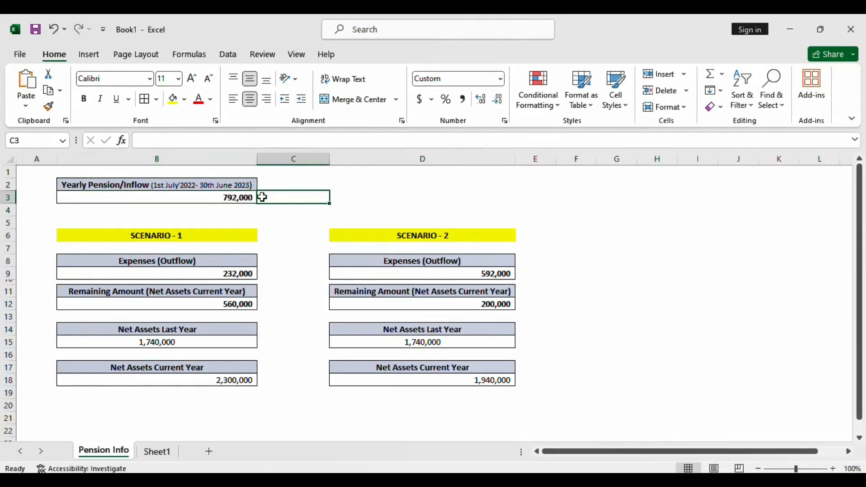
{"action": "type", "text": "="}
{"action": "key", "text": "Left"}
{"action": "type", "text": "/12"}
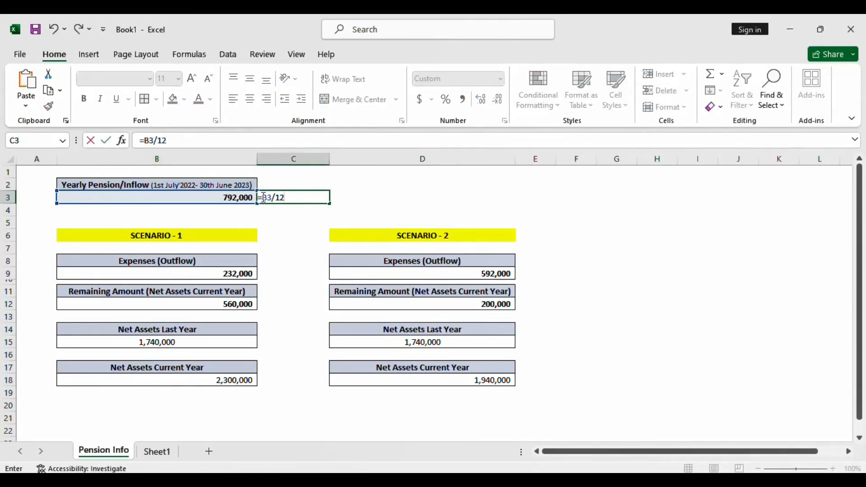
{"action": "key", "text": "Return"}
{"action": "left_click", "coordinate": [263, 197]}
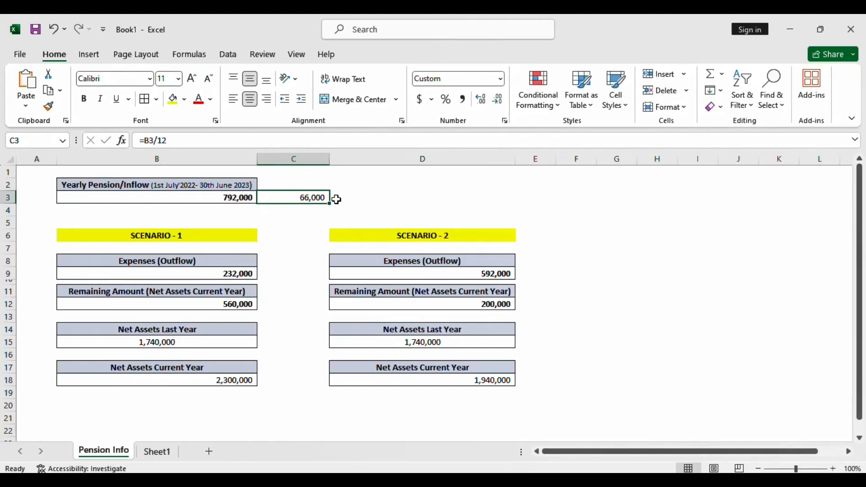
{"action": "key", "text": "Delete"}
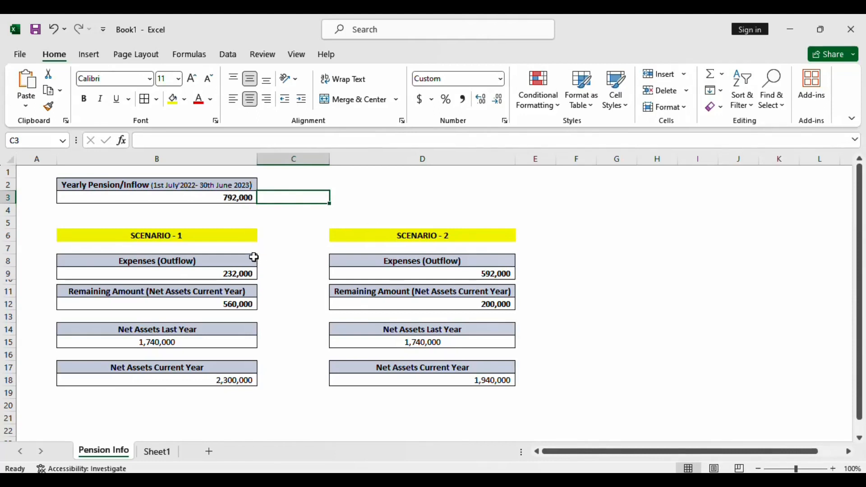
Step: Examine Scenario 1's expenses, remaining amount, last year's net assets and current year's net assets
{"action": "left_click", "coordinate": [235, 274]}
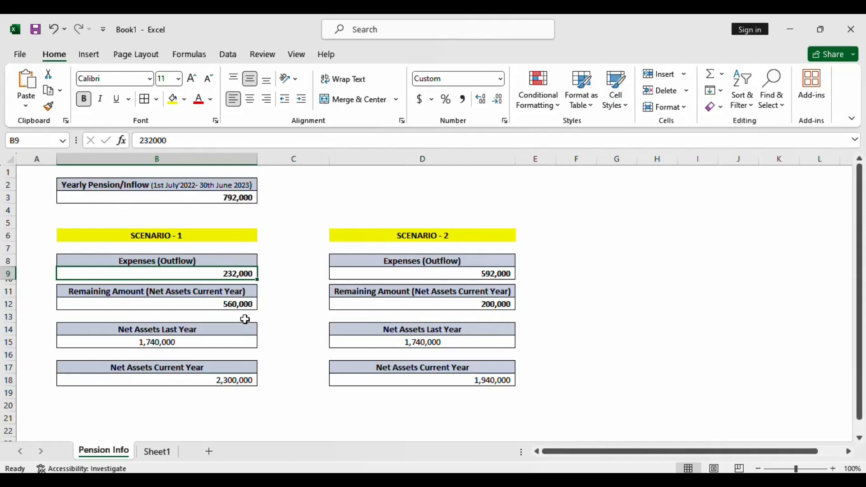
{"action": "left_click", "coordinate": [226, 305]}
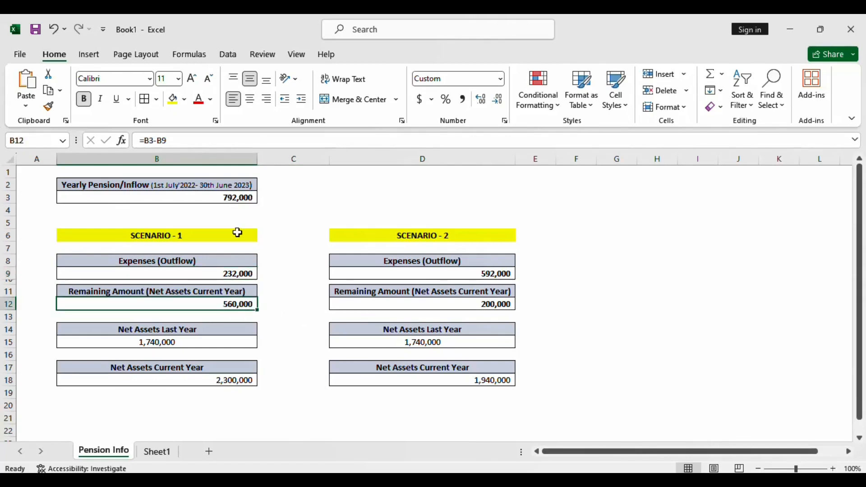
{"action": "left_click", "coordinate": [169, 344]}
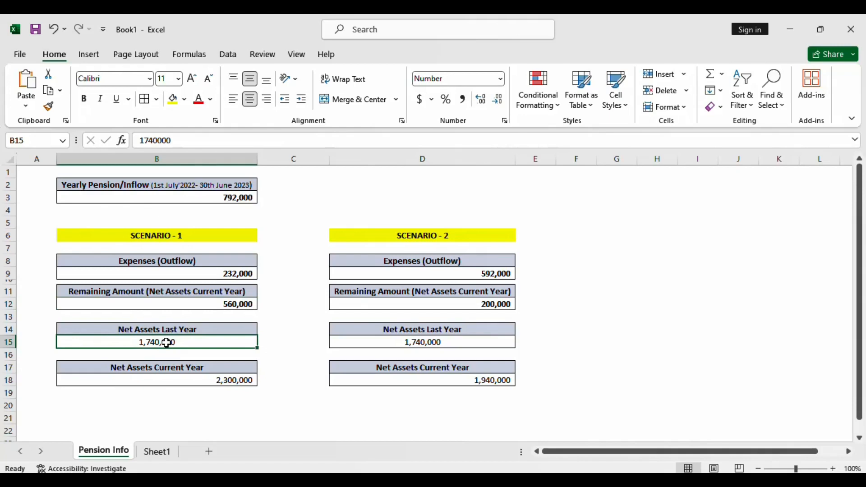
{"action": "left_click_drag", "start_coordinate": [164, 330], "coordinate": [170, 341]}
{"action": "left_click", "coordinate": [169, 343]}
{"action": "left_click", "coordinate": [233, 380]}
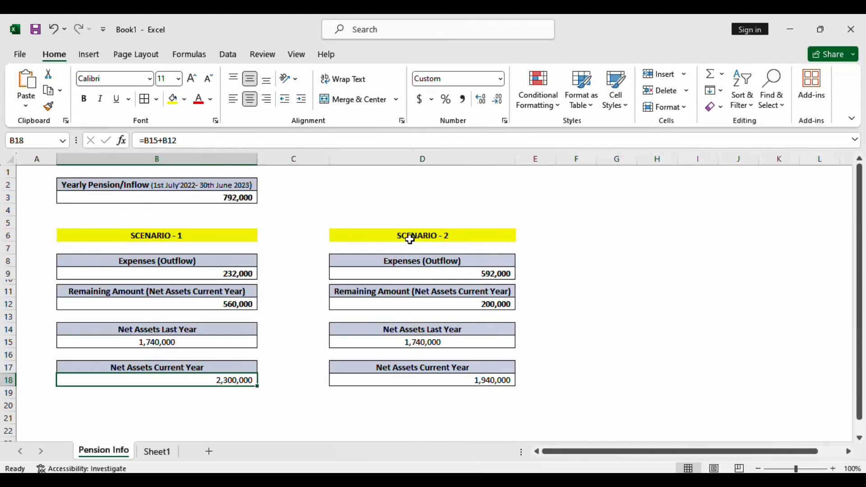
Step: Examine Scenario 2's expenses, remaining amount and net assets, and compare them with the Scenario 1 block
{"action": "left_click", "coordinate": [503, 275]}
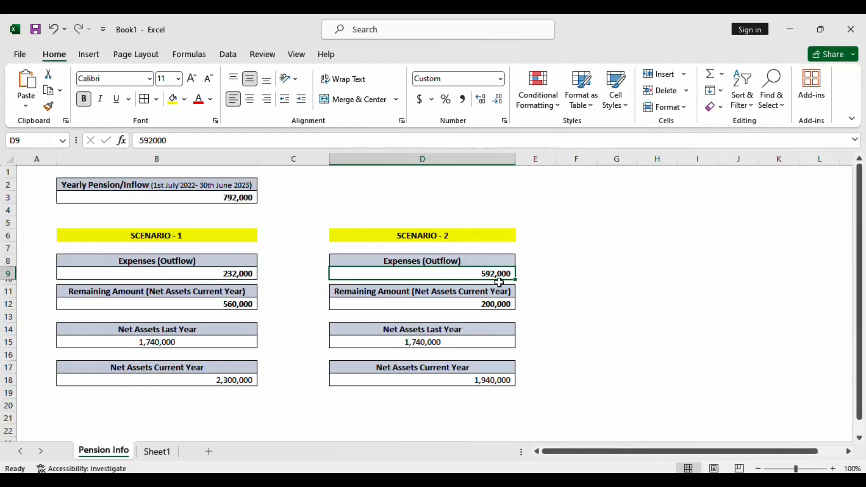
{"action": "left_click", "coordinate": [496, 304]}
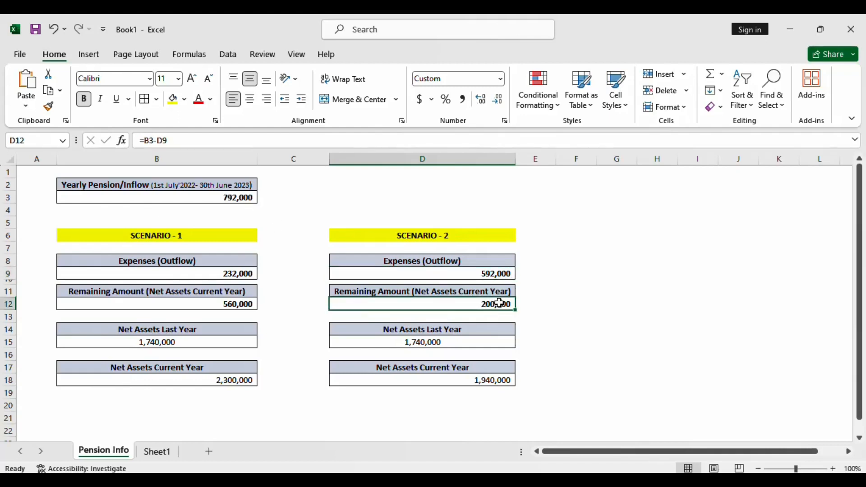
{"action": "left_click", "coordinate": [449, 342]}
{"action": "left_click", "coordinate": [502, 384]}
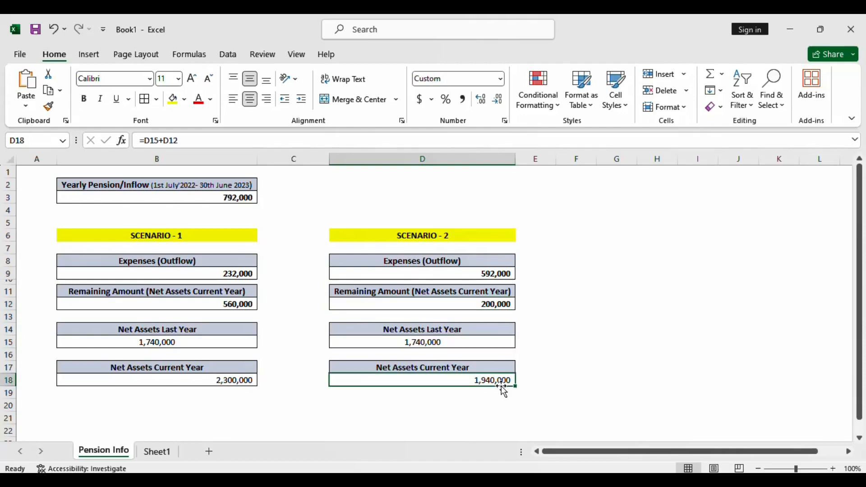
{"action": "left_click_drag", "start_coordinate": [218, 222], "coordinate": [220, 399]}
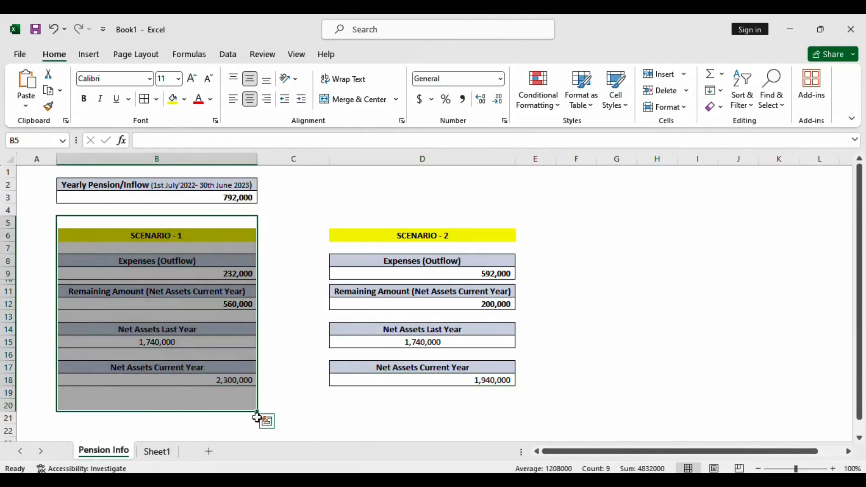
{"action": "left_click", "coordinate": [249, 235]}
Step: Back in the IRIS return, enter the yearly pension of 792,000 as Annuity / Pension total and exempt amounts, and calculate the return
{"action": "left_click", "coordinate": [230, 194]}
{"action": "double_click", "coordinate": [201, 141]}
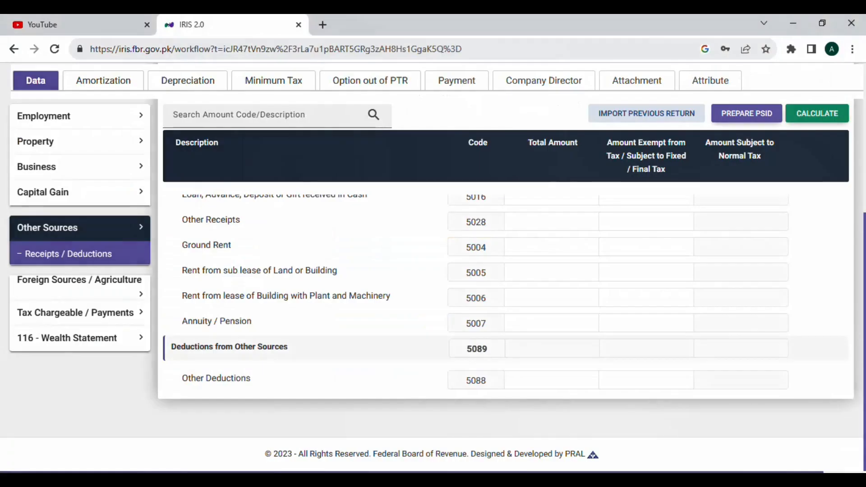
{"action": "left_click", "coordinate": [551, 323]}
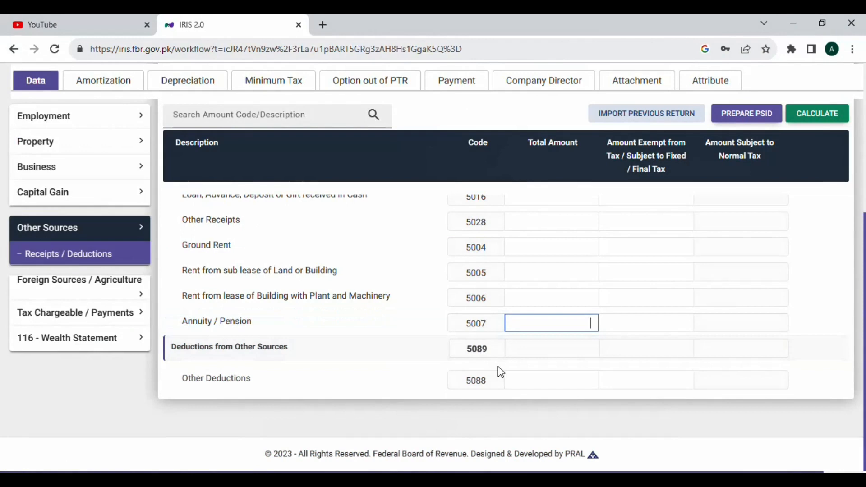
{"action": "double_click", "coordinate": [244, 321]}
{"action": "left_click", "coordinate": [566, 327]}
{"action": "type", "text": "792,000"}
{"action": "left_click", "coordinate": [643, 323]}
{"action": "type", "text": "792,000"}
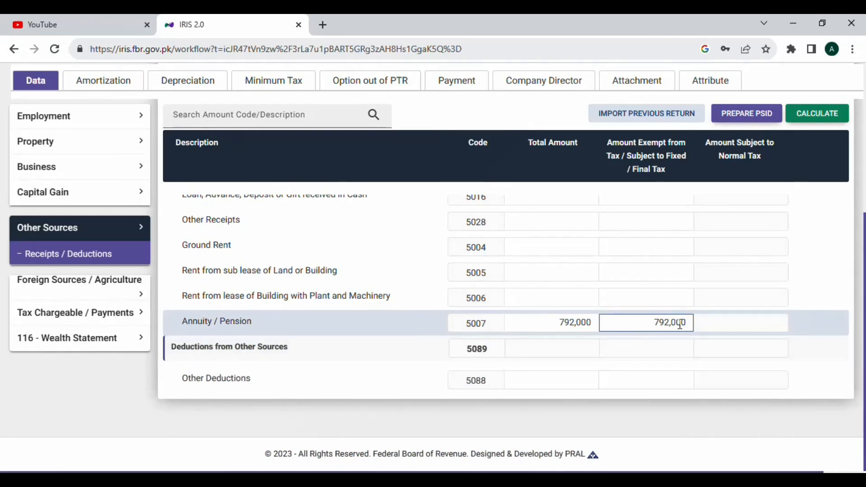
{"action": "left_click", "coordinate": [833, 117]}
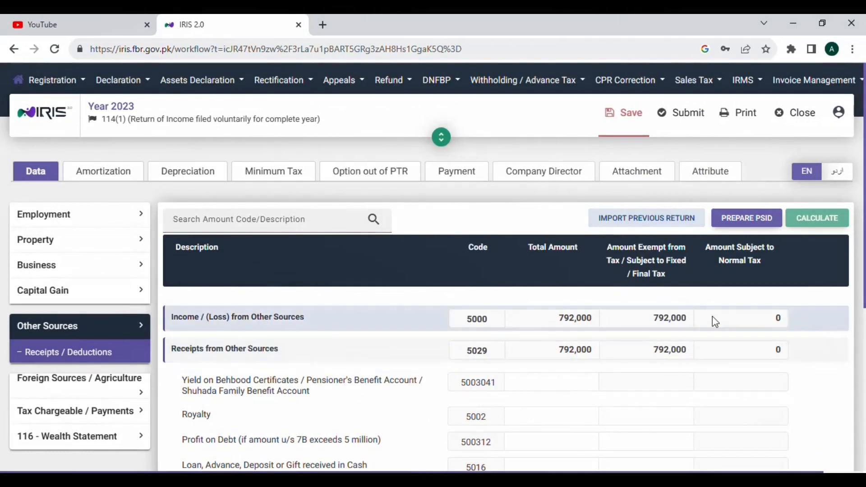
Step: Open the Personal Expenses section of the 116 wealth statement and look up Scenario 1's expenses in the Excel workbook
{"action": "scroll", "coordinate": [124, 410], "scroll_direction": "down", "scroll_amount": 3}
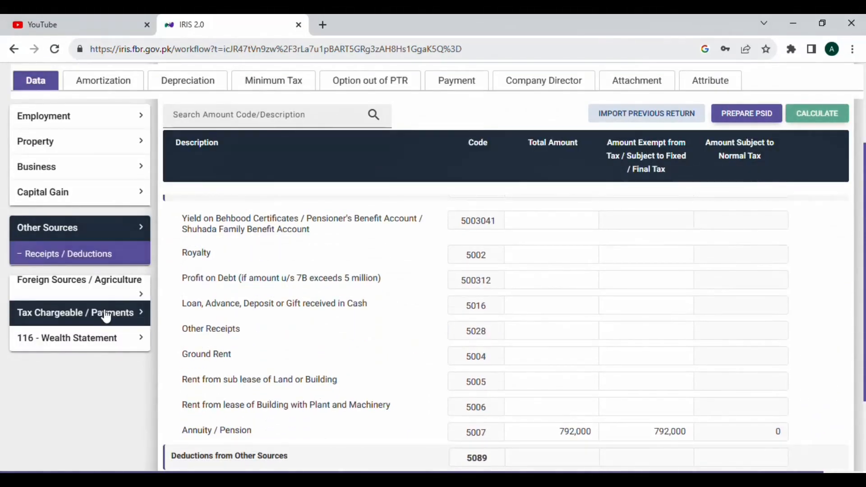
{"action": "left_click", "coordinate": [91, 338]}
{"action": "left_click", "coordinate": [87, 341]}
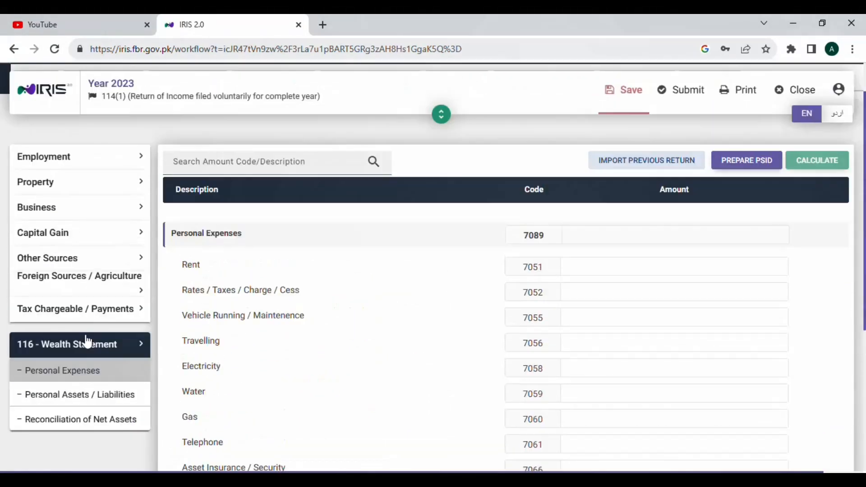
{"action": "scroll", "coordinate": [456, 393], "scroll_direction": "down", "scroll_amount": 3}
{"action": "scroll", "coordinate": [458, 393], "scroll_direction": "up", "scroll_amount": 1}
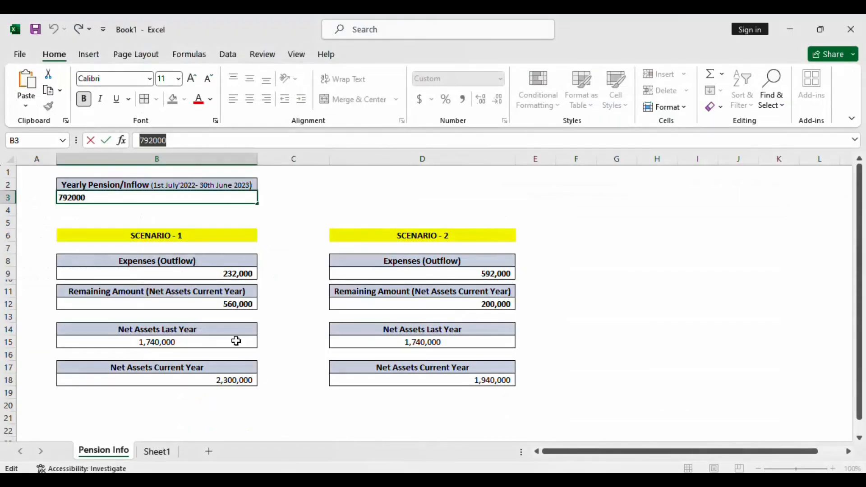
{"action": "left_click", "coordinate": [243, 277]}
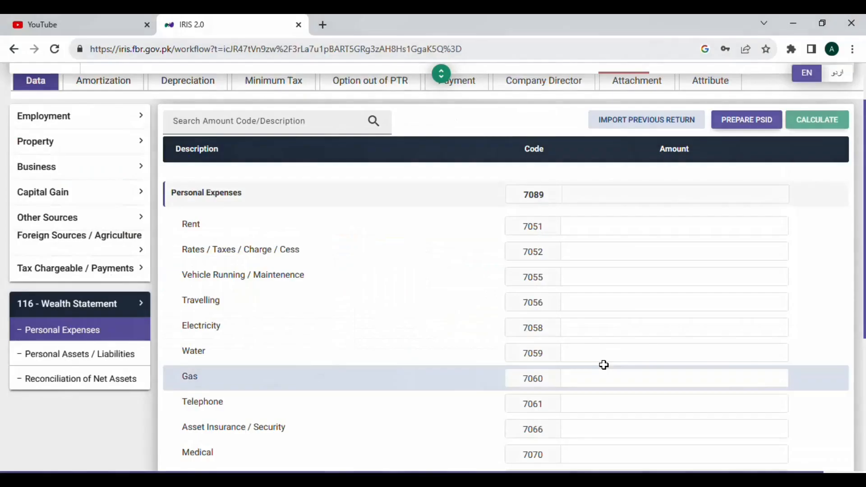
Step: Back in the IRIS personal expenses, enter 100,000 for Rent, 50,000 for Vehicle Running / Maintenence and 32,000 for Electricity
{"action": "scroll", "coordinate": [604, 364], "scroll_direction": "down", "scroll_amount": 2}
{"action": "scroll", "coordinate": [605, 366], "scroll_direction": "down", "scroll_amount": 1}
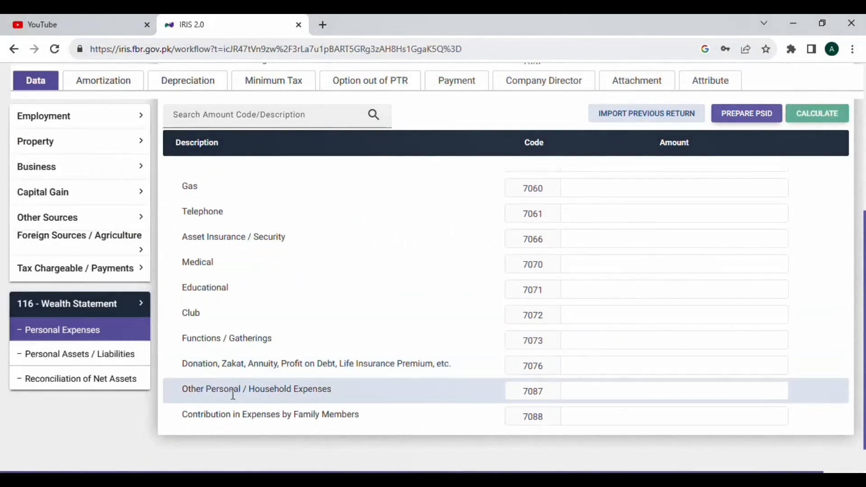
{"action": "left_click", "coordinate": [636, 396]}
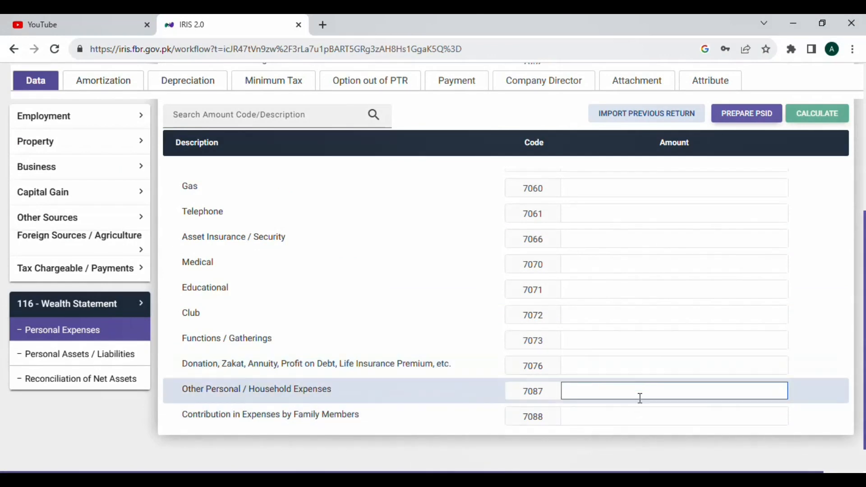
{"action": "scroll", "coordinate": [632, 410], "scroll_direction": "up", "scroll_amount": 2}
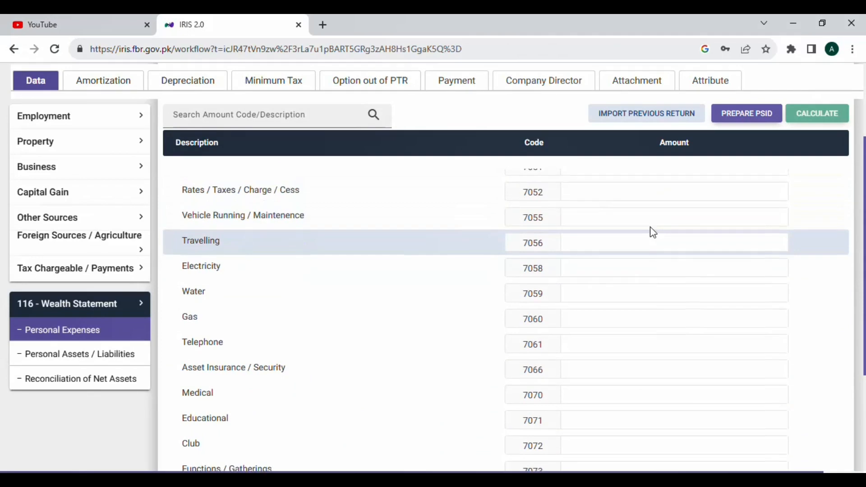
{"action": "scroll", "coordinate": [651, 231], "scroll_direction": "up", "scroll_amount": 1}
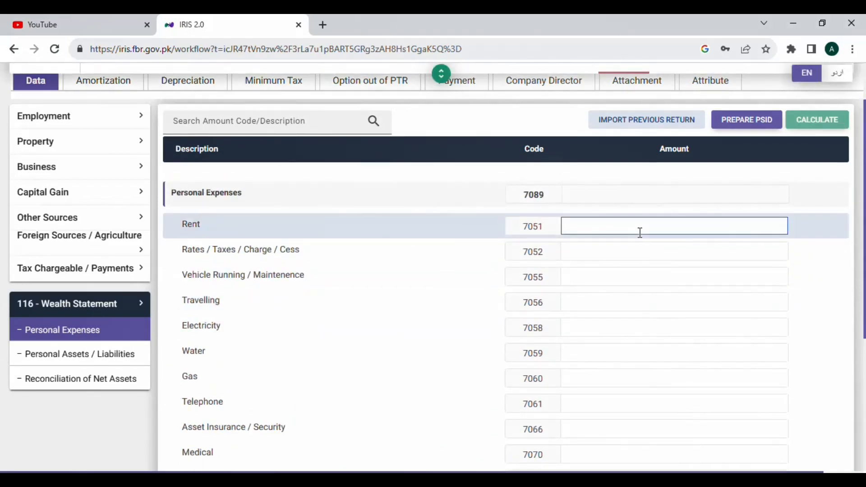
{"action": "type", "text": "100,000"}
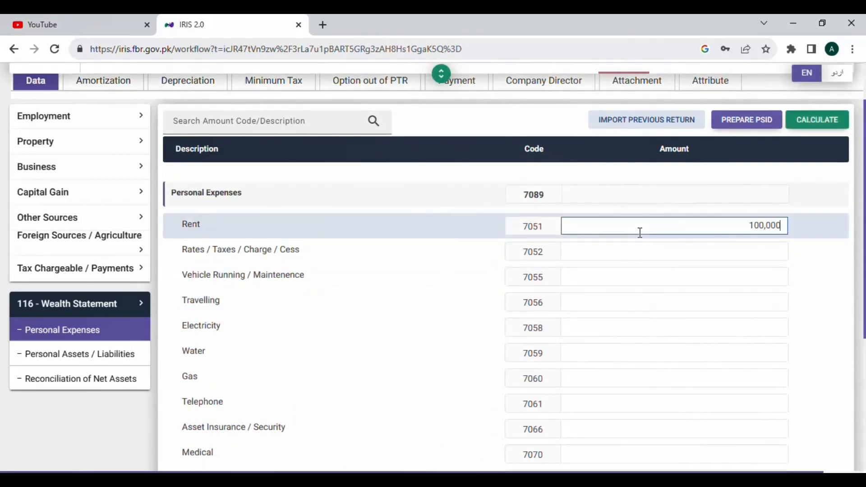
{"action": "left_click", "coordinate": [666, 271]}
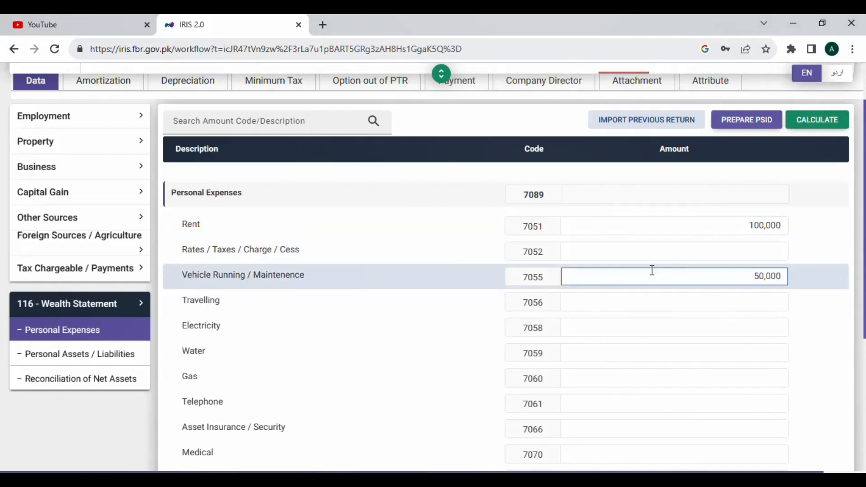
{"action": "left_click", "coordinate": [685, 330]}
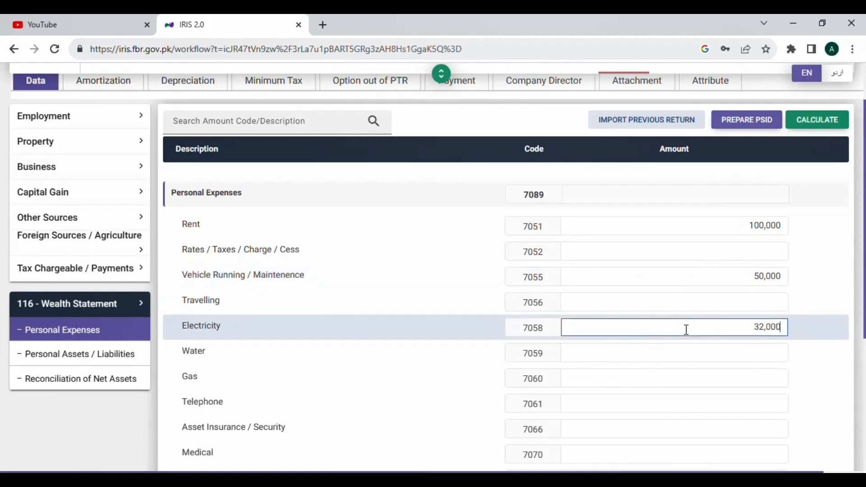
Step: Enter 50,000 for Functions / Gatherings, calculate the return and check the personal expenses total
{"action": "scroll", "coordinate": [686, 330], "scroll_direction": "down", "scroll_amount": 2}
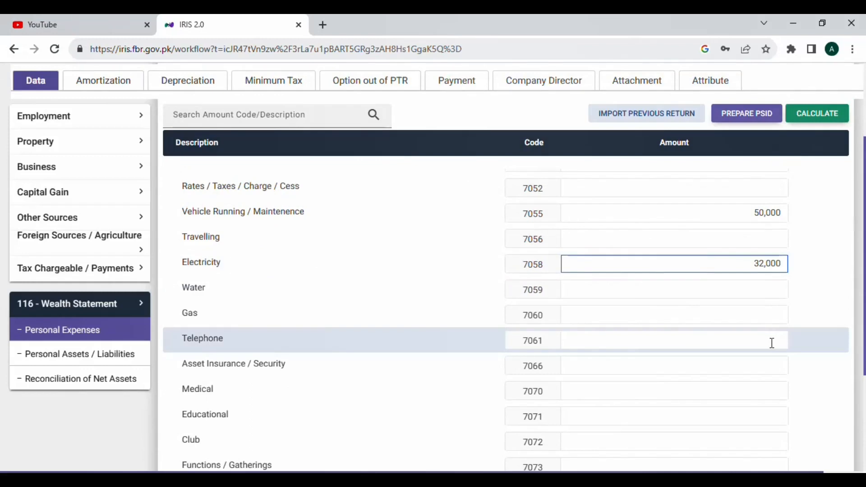
{"action": "scroll", "coordinate": [771, 343], "scroll_direction": "down", "scroll_amount": 3}
{"action": "left_click", "coordinate": [637, 341]}
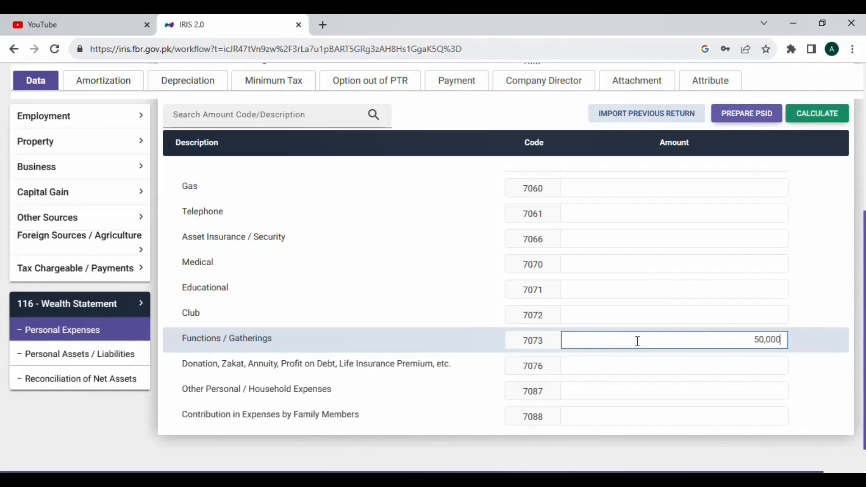
{"action": "left_click", "coordinate": [793, 113]}
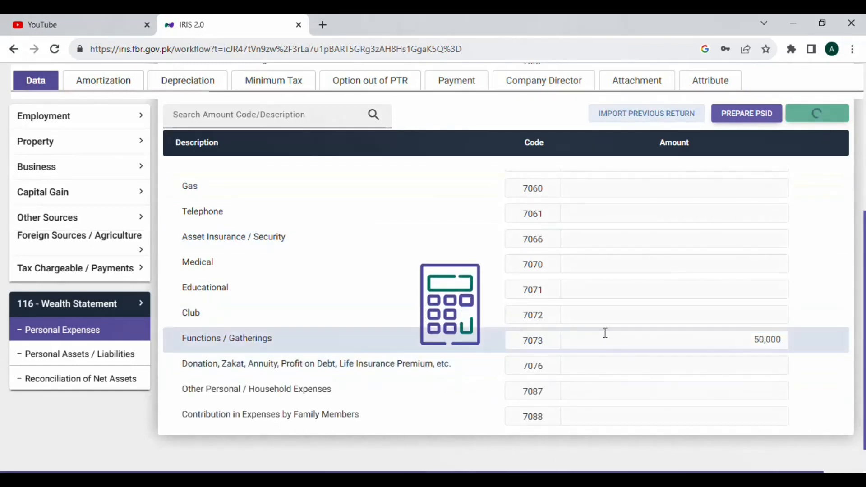
{"action": "scroll", "coordinate": [721, 356], "scroll_direction": "up", "scroll_amount": 1}
{"action": "scroll", "coordinate": [721, 354], "scroll_direction": "up", "scroll_amount": 3}
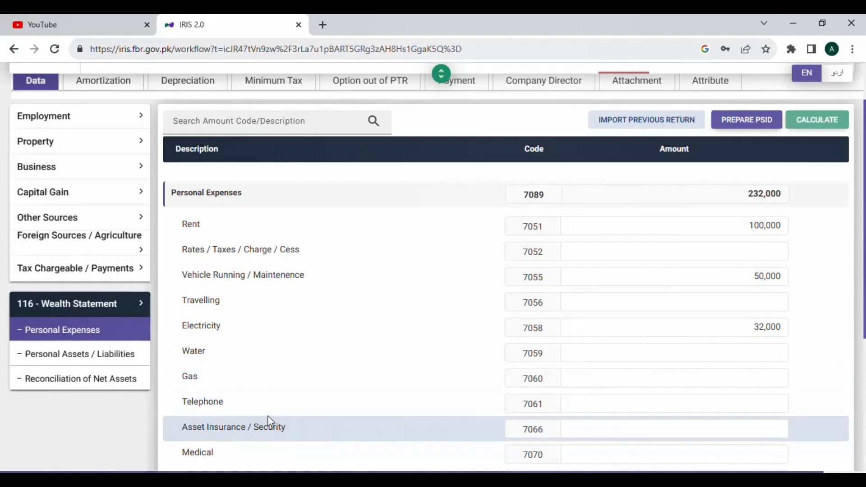
Step: Open Personal Assets / Liabilities and compare the Cash (Non-Business) amount with Scenario 1's net assets last year in the Excel workbook
{"action": "left_click", "coordinate": [108, 365]}
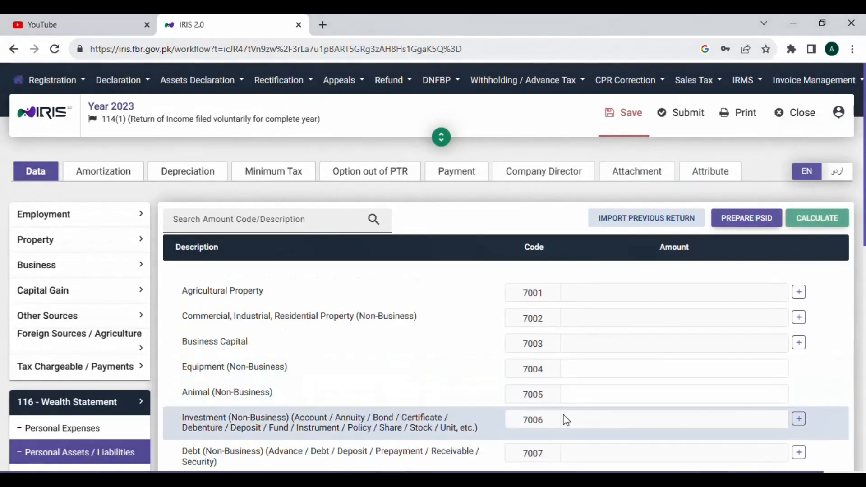
{"action": "scroll", "coordinate": [562, 410], "scroll_direction": "down", "scroll_amount": 8}
{"action": "left_click", "coordinate": [296, 480]}
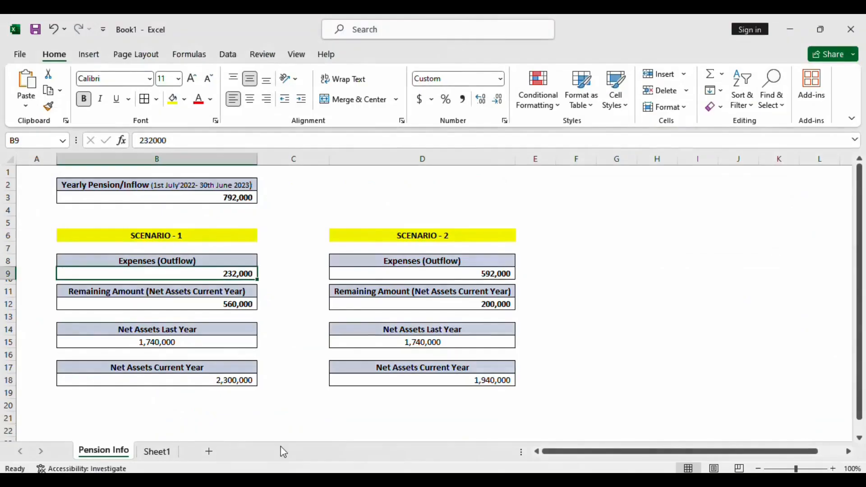
{"action": "left_click", "coordinate": [194, 342]}
{"action": "key", "text": "alt+Tab"}
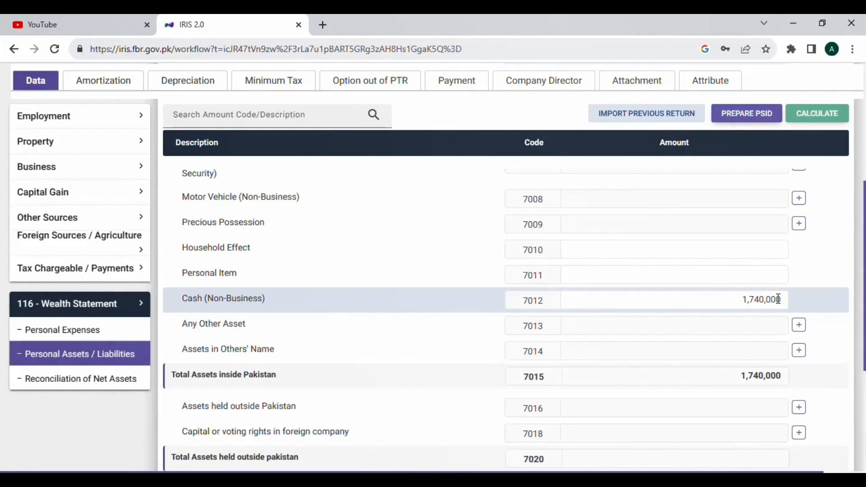
{"action": "scroll", "coordinate": [778, 298], "scroll_direction": "down", "scroll_amount": 1}
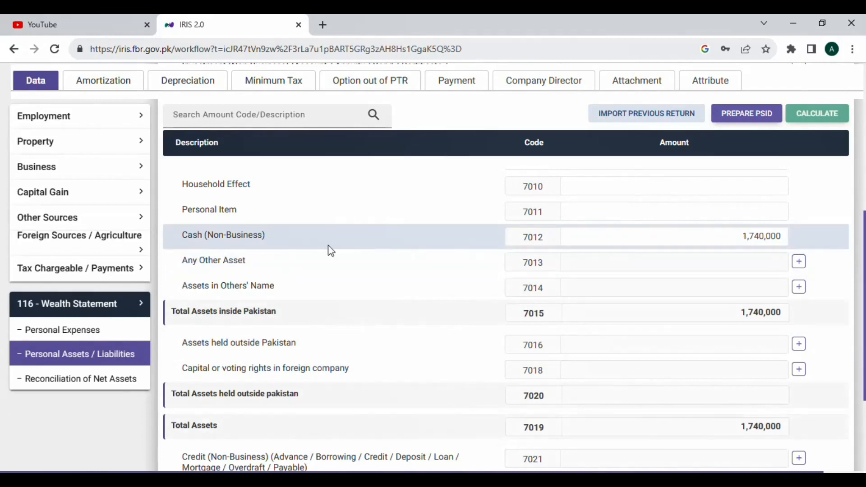
Step: Check Scenario 1's remaining amount in the Excel workbook against the declared cash and total assets in IRIS
{"action": "key", "text": "alt+Tab"}
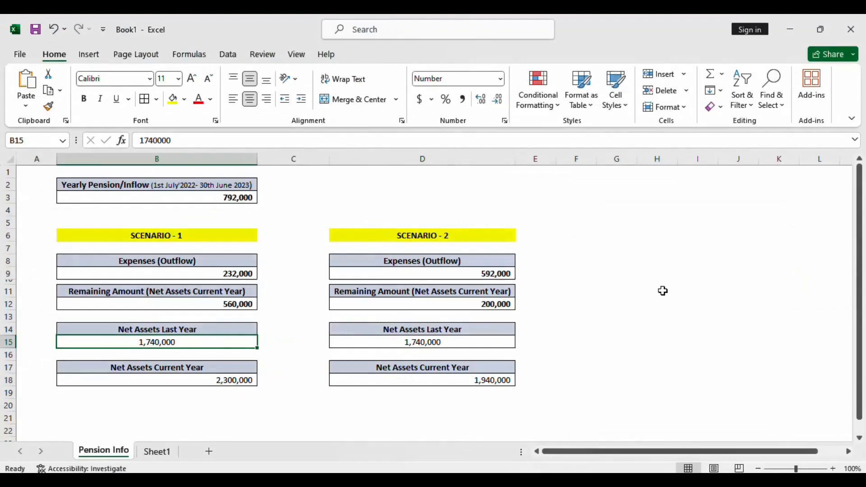
{"action": "left_click", "coordinate": [223, 304]}
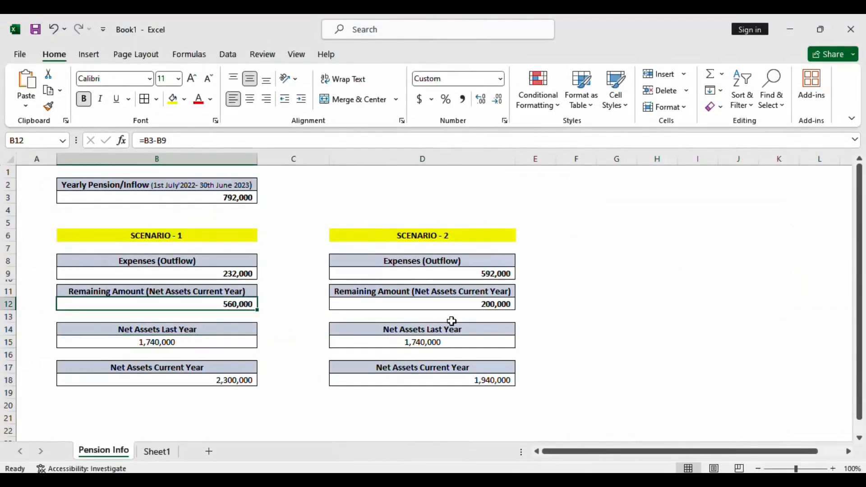
{"action": "key", "text": "alt+Tab"}
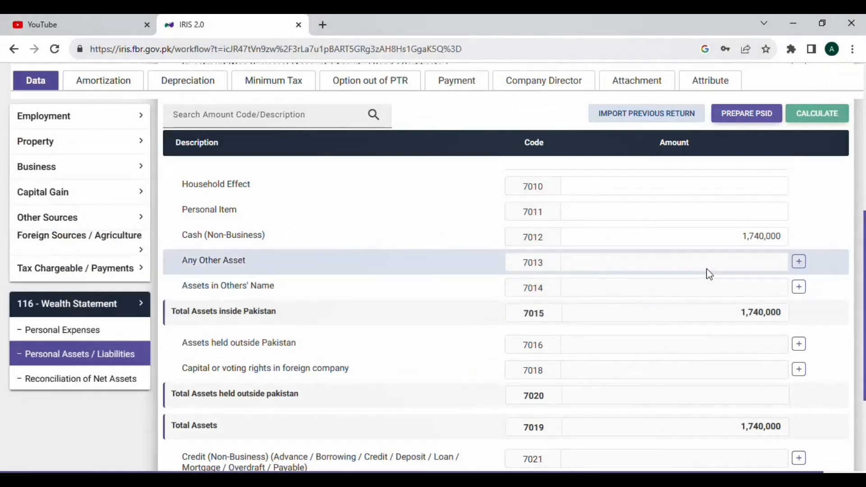
{"action": "key", "text": "alt+Tab"}
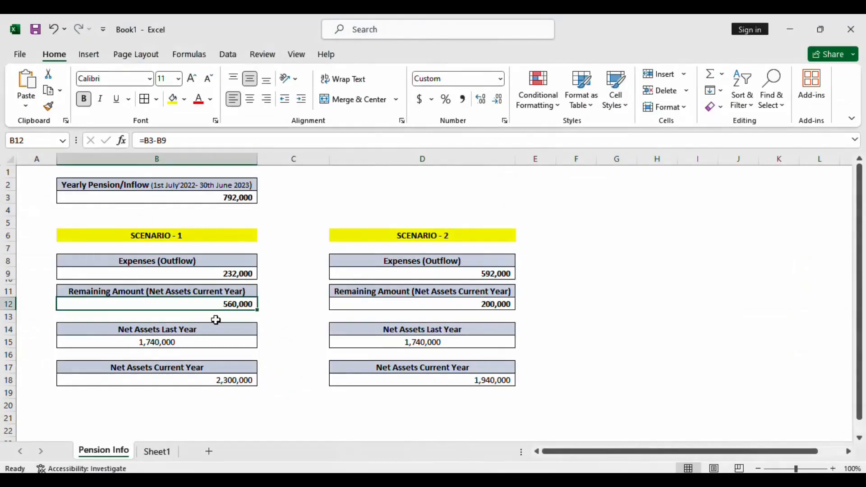
{"action": "key", "text": "alt+Tab"}
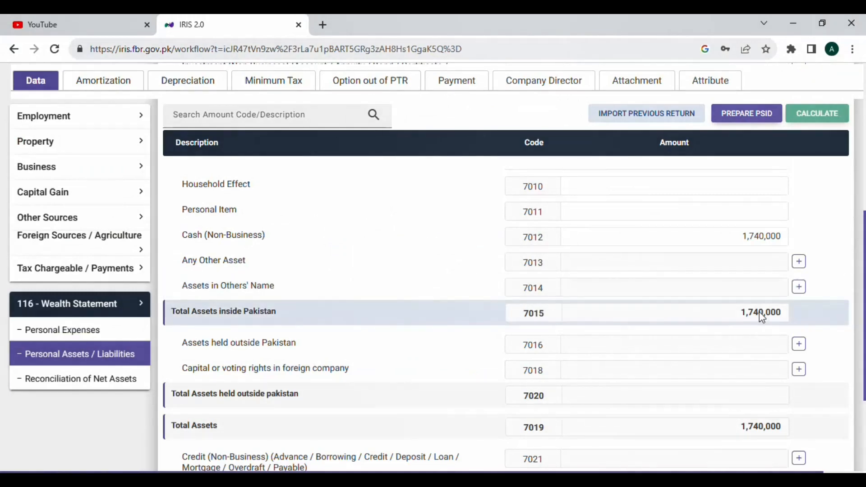
Step: Set Cash (Non-Business) to 2,300,000, calculate the return and check the current year's net assets
{"action": "left_click_drag", "start_coordinate": [742, 236], "coordinate": [798, 236]}
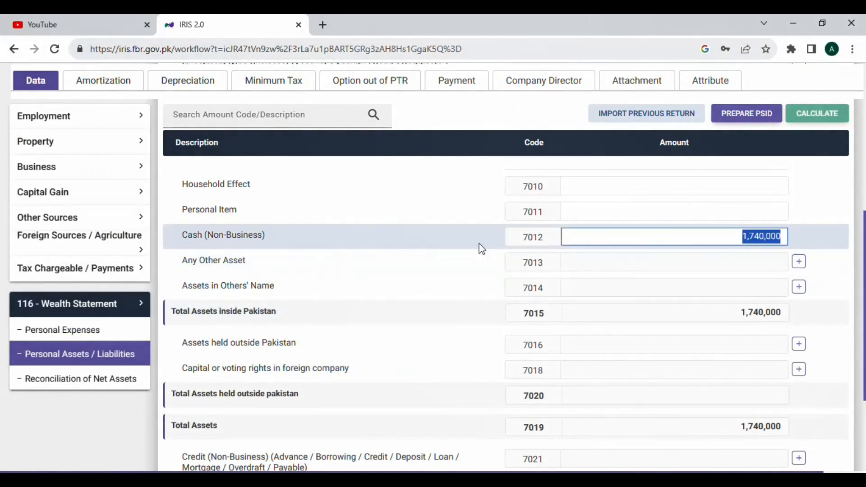
{"action": "type", "text": "2300"}
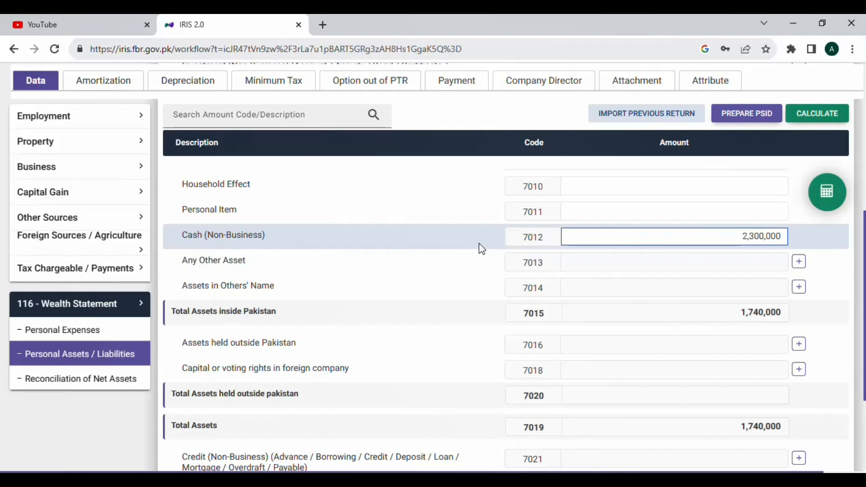
{"action": "left_click", "coordinate": [818, 116]}
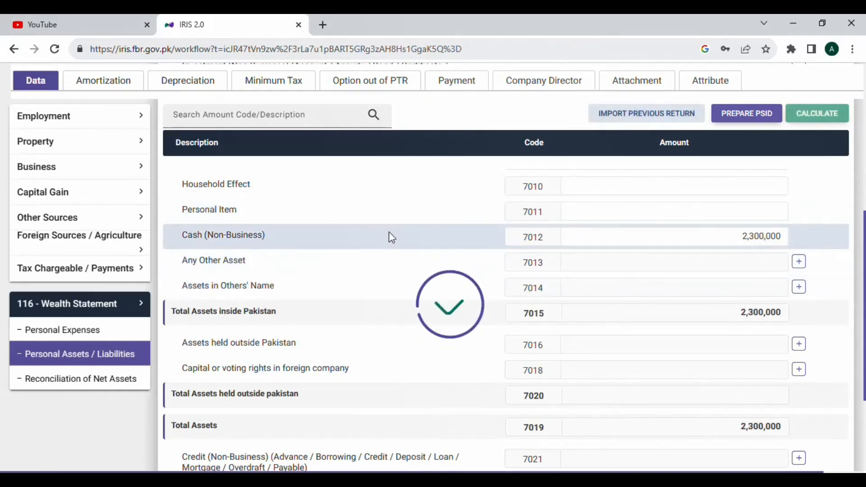
{"action": "scroll", "coordinate": [388, 234], "scroll_direction": "up", "scroll_amount": 1}
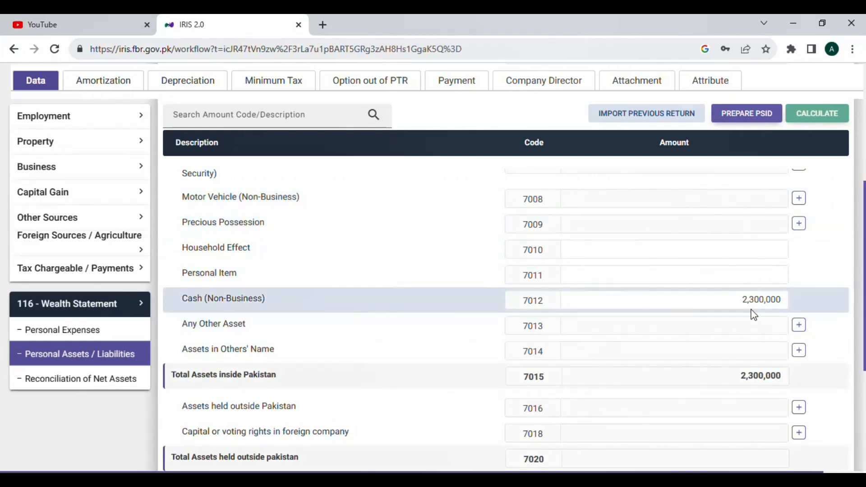
{"action": "scroll", "coordinate": [754, 315], "scroll_direction": "down", "scroll_amount": 4}
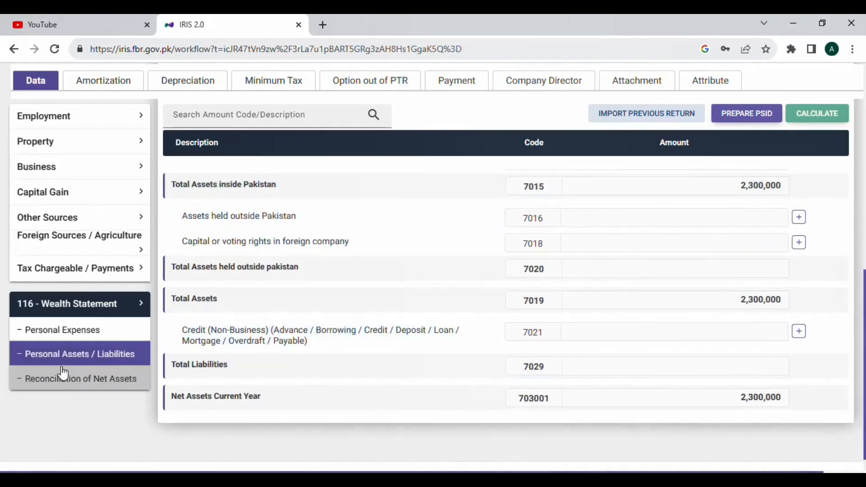
Step: Open Reconciliation of Net Assets, then copy the yearly pension value from cell B3 of the Excel workbook and return to IRIS
{"action": "left_click", "coordinate": [49, 383]}
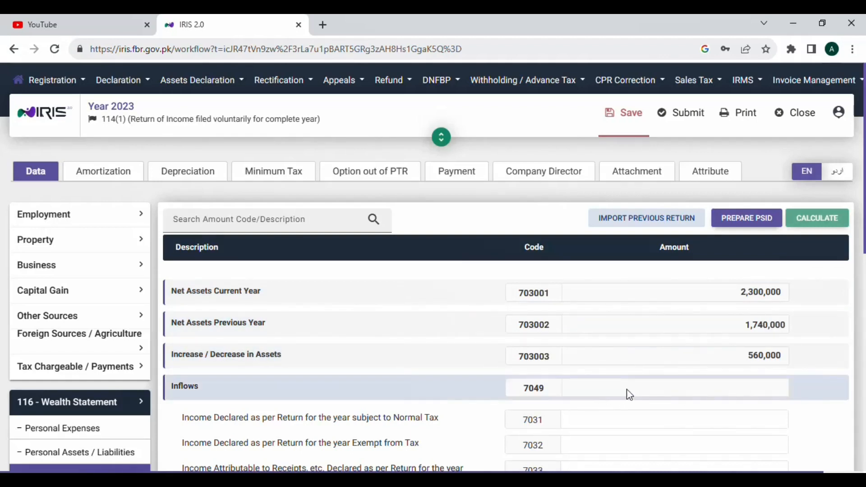
{"action": "scroll", "coordinate": [622, 395], "scroll_direction": "down", "scroll_amount": 2}
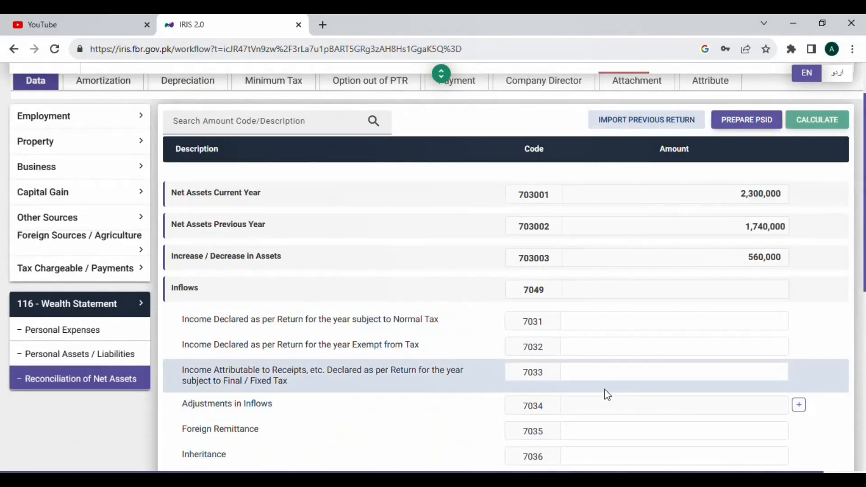
{"action": "key", "text": "alt+Tab"}
{"action": "left_click", "coordinate": [234, 197]}
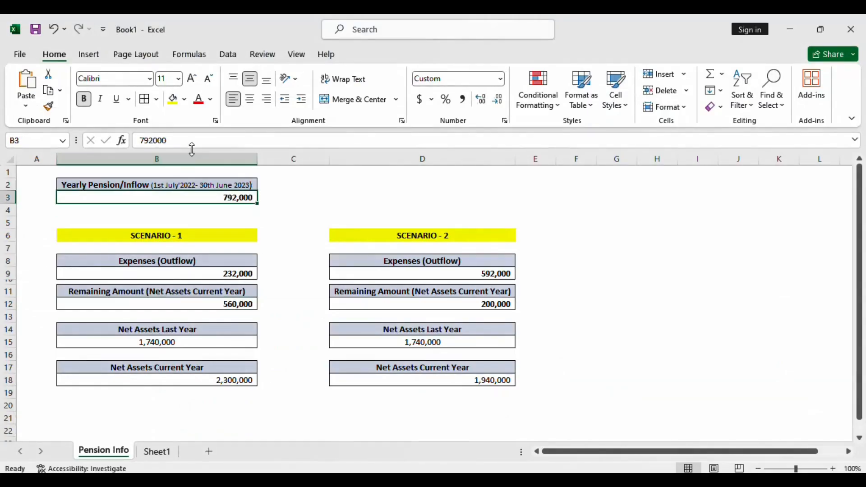
{"action": "left_click_drag", "start_coordinate": [192, 141], "coordinate": [137, 141]}
{"action": "key", "text": "ctrl+c"}
{"action": "key", "text": "alt+Tab"}
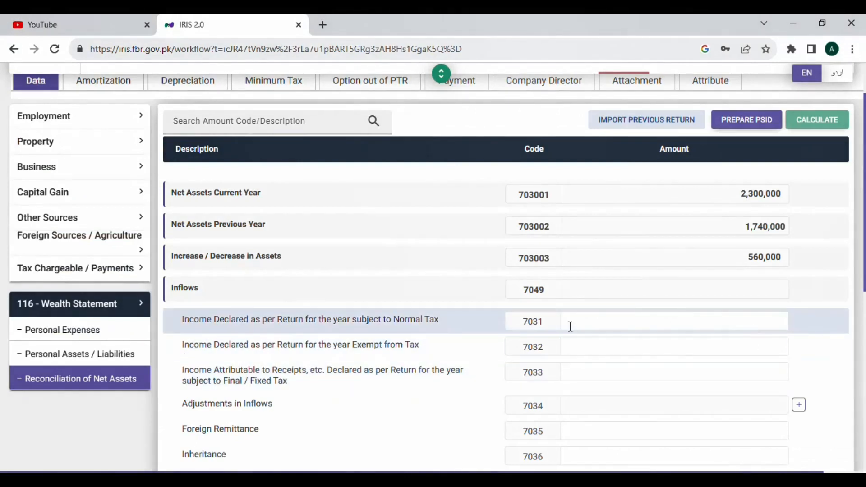
Step: Paste 792,000 as Income Declared as per Return for the year Exempt from Tax and check the outflows and unreconciled amount
{"action": "left_click", "coordinate": [663, 347]}
{"action": "key", "text": "ctrl+v"}
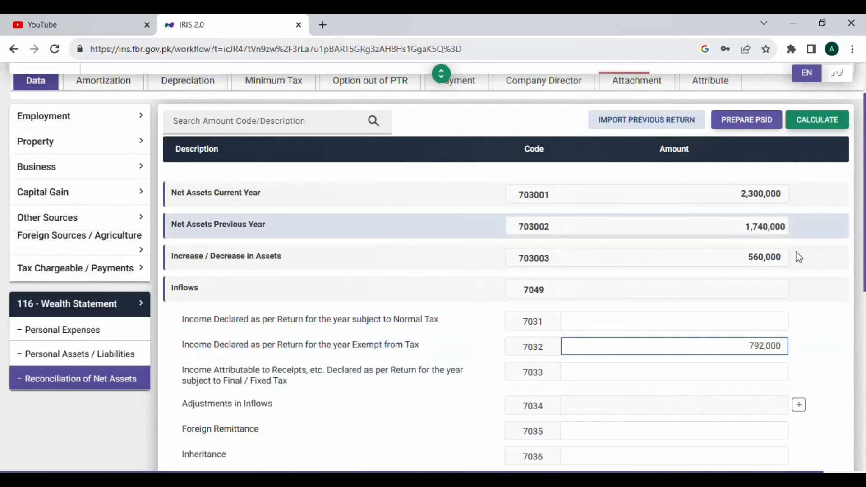
{"action": "scroll", "coordinate": [757, 262], "scroll_direction": "down", "scroll_amount": 4}
{"action": "scroll", "coordinate": [796, 303], "scroll_direction": "down", "scroll_amount": 3}
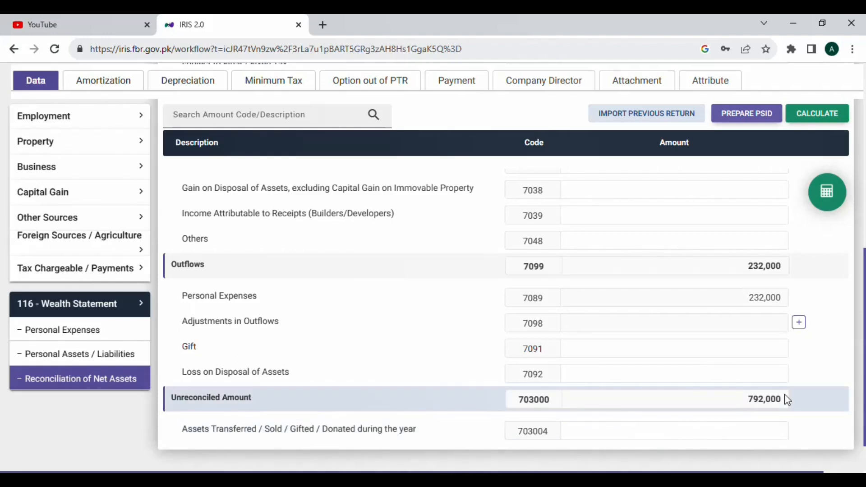
Step: Calculate the return and check the inflows, outflows and unreconciled amount in Reconciliation of Net Assets
{"action": "scroll", "coordinate": [811, 270], "scroll_direction": "up", "scroll_amount": 8}
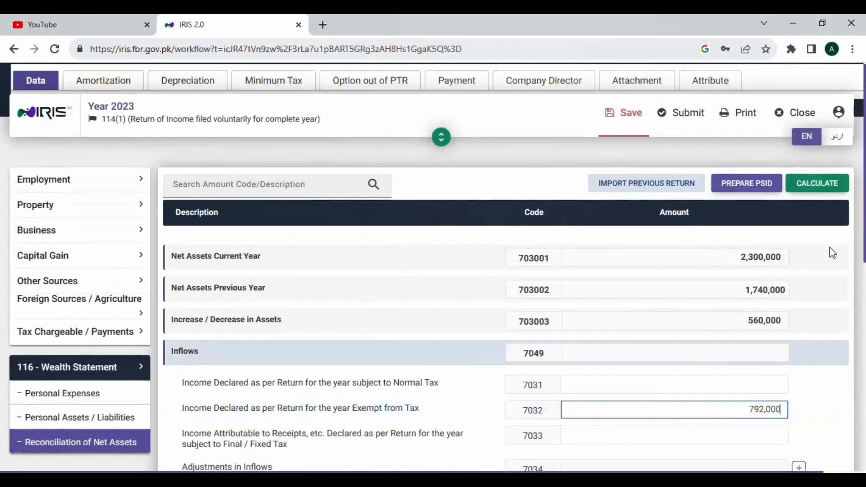
{"action": "left_click", "coordinate": [825, 219]}
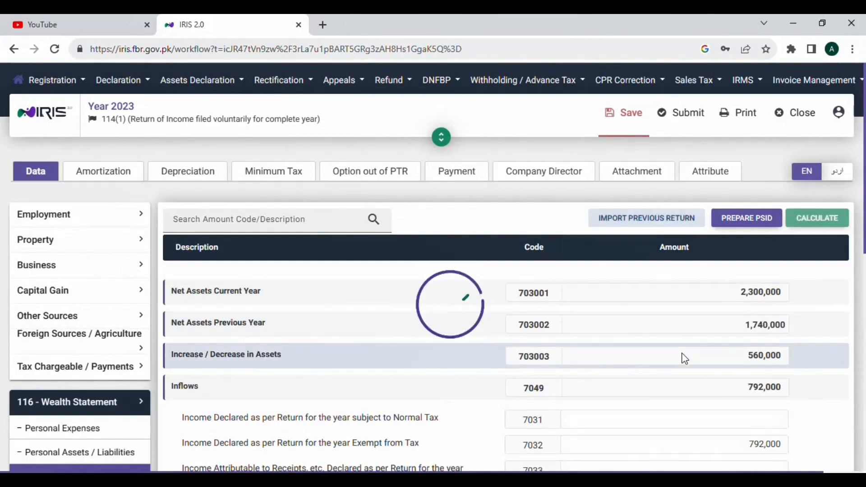
{"action": "scroll", "coordinate": [684, 359], "scroll_direction": "down", "scroll_amount": 8}
{"action": "scroll", "coordinate": [684, 359], "scroll_direction": "down", "scroll_amount": 3}
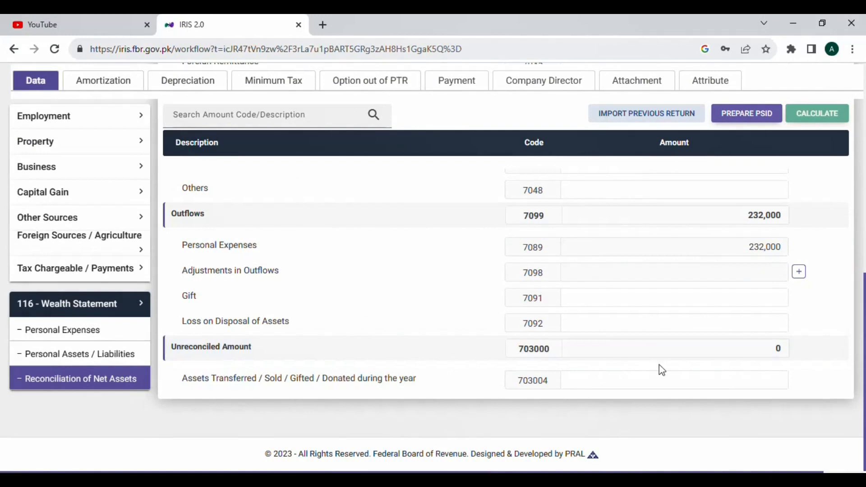
{"action": "scroll", "coordinate": [686, 299], "scroll_direction": "up", "scroll_amount": 5}
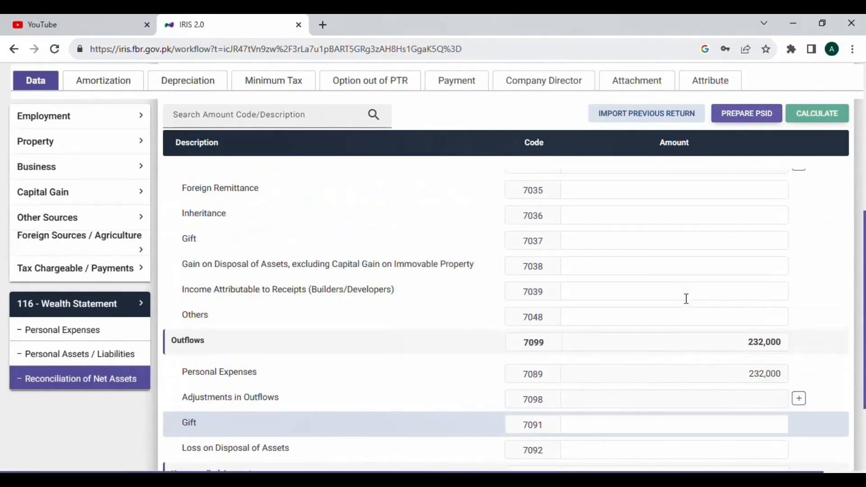
{"action": "scroll", "coordinate": [686, 299], "scroll_direction": "up", "scroll_amount": 2}
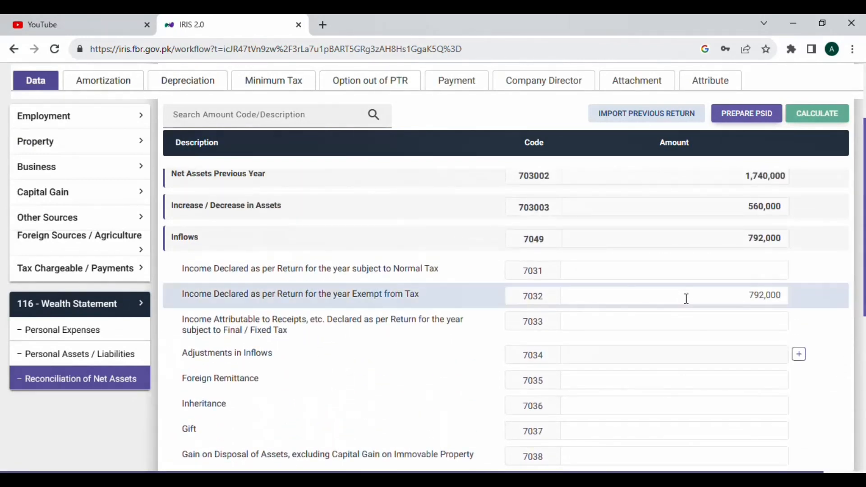
{"action": "scroll", "coordinate": [686, 299], "scroll_direction": "up", "scroll_amount": 2}
{"action": "scroll", "coordinate": [686, 299], "scroll_direction": "down", "scroll_amount": 6}
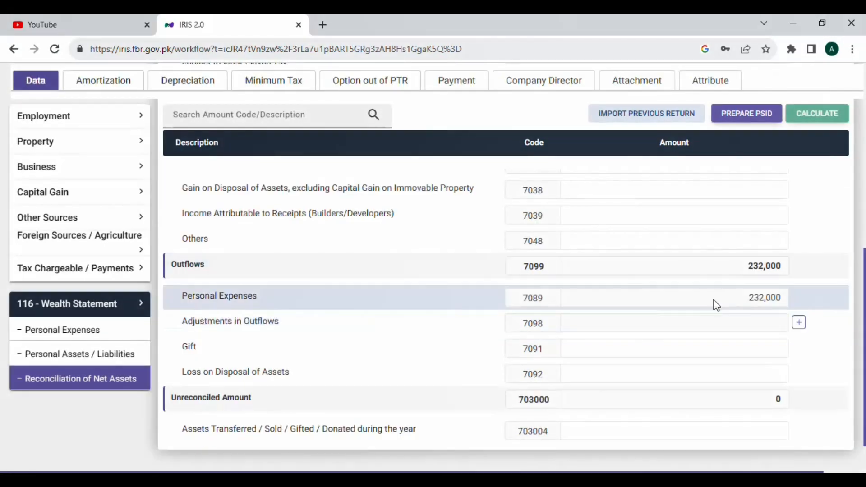
{"action": "scroll", "coordinate": [713, 310], "scroll_direction": "up", "scroll_amount": 8}
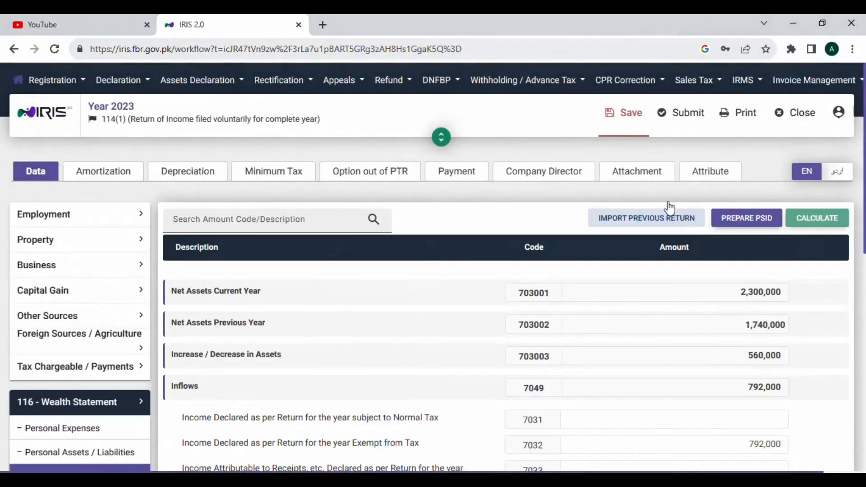
Step: Save the 2023 return and submit it with the 4-digit PIN, declining the browser's offer to update the saved password
{"action": "left_click", "coordinate": [624, 119]}
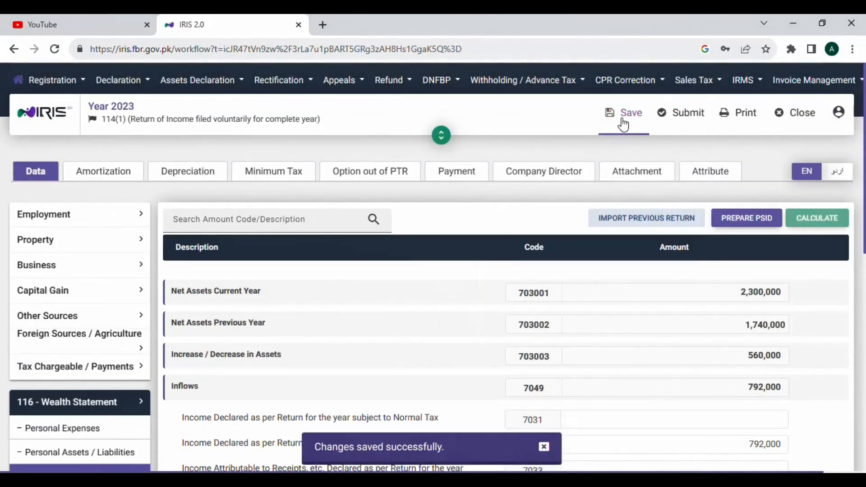
{"action": "left_click", "coordinate": [688, 118]}
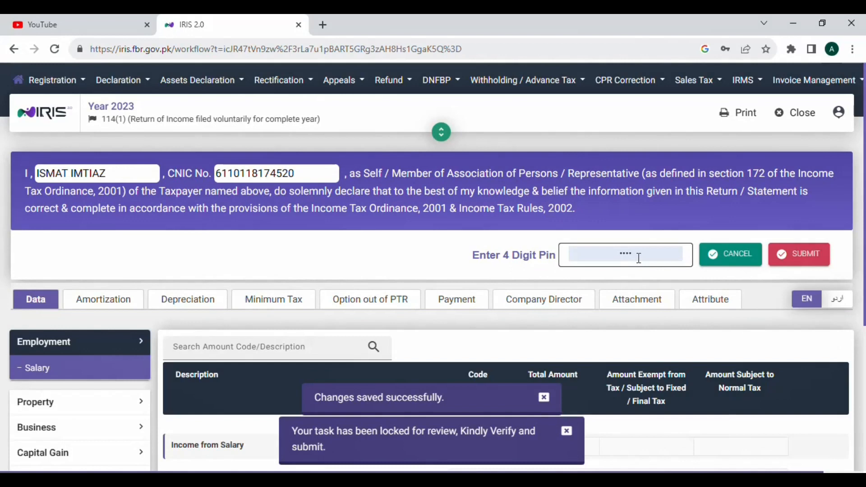
{"action": "double_click", "coordinate": [638, 258]}
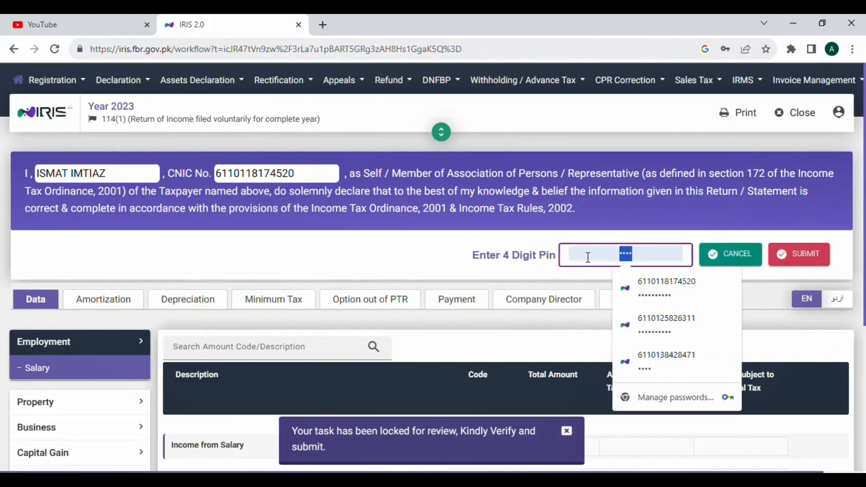
{"action": "type", "text": "••••"}
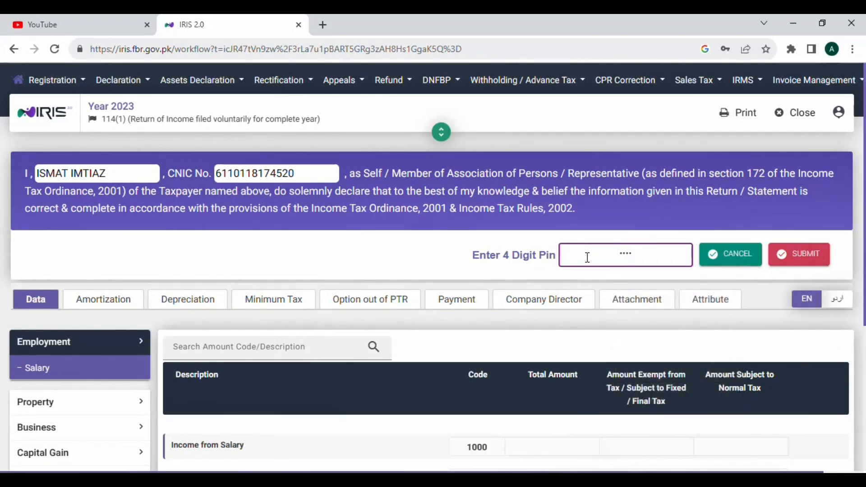
{"action": "left_click", "coordinate": [798, 254]}
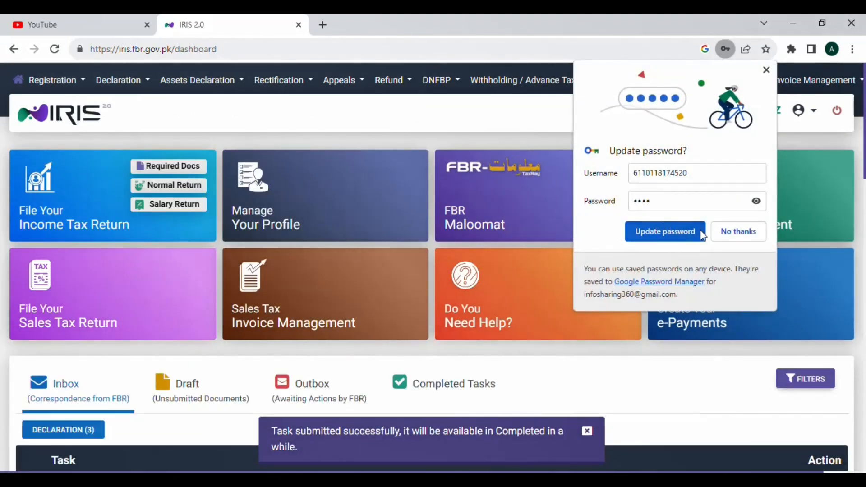
{"action": "left_click", "coordinate": [724, 227]}
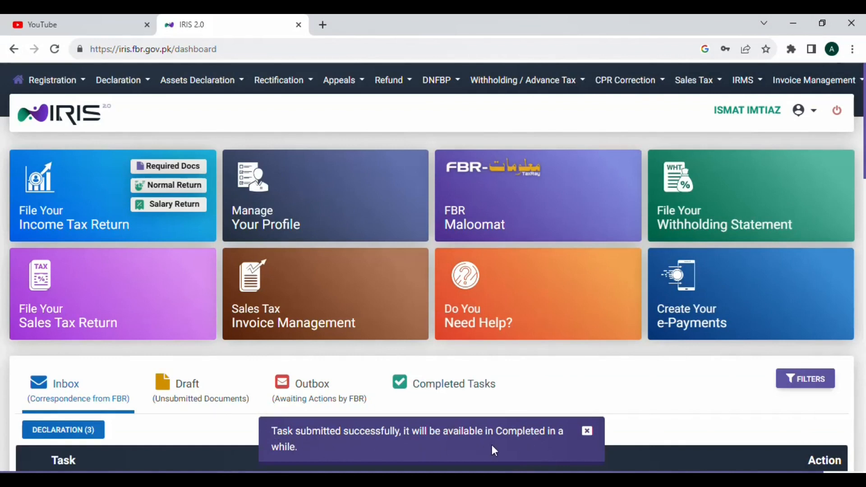
Step: Open the completed declaration tasks and check the tax year of the submitted 114(1) return
{"action": "left_click", "coordinate": [466, 399]}
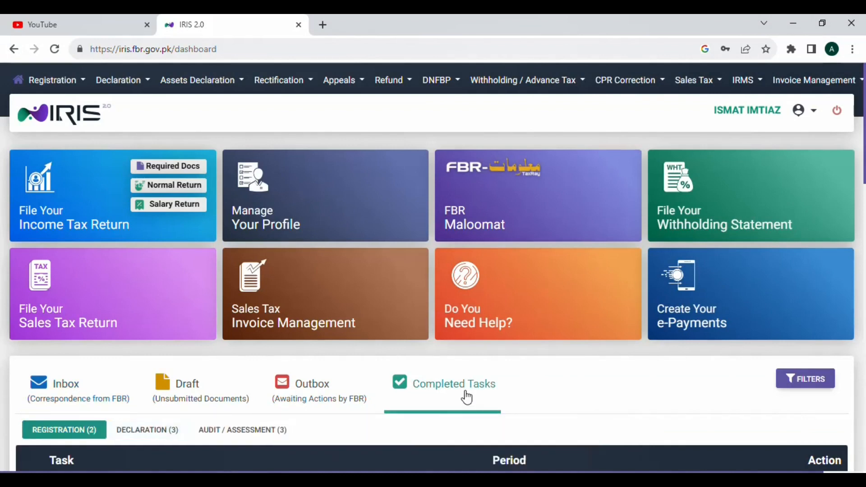
{"action": "scroll", "coordinate": [451, 393], "scroll_direction": "down", "scroll_amount": 3}
{"action": "left_click", "coordinate": [147, 303]}
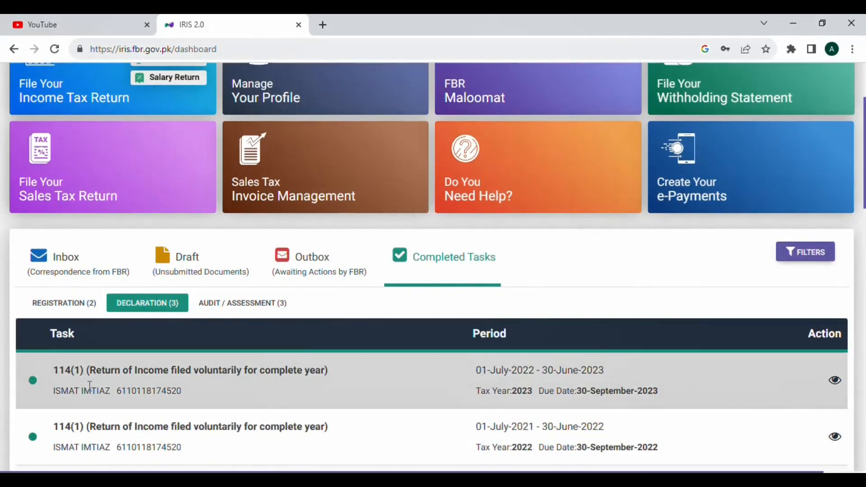
{"action": "left_click_drag", "start_coordinate": [524, 389], "coordinate": [533, 391]}
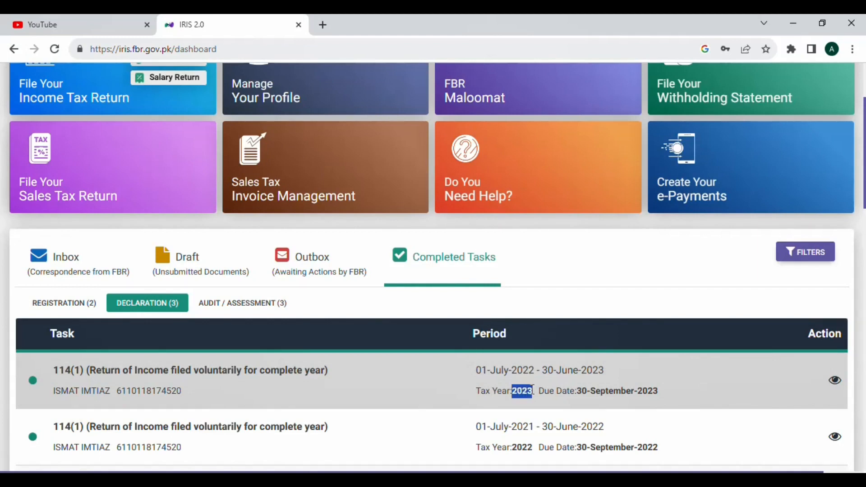